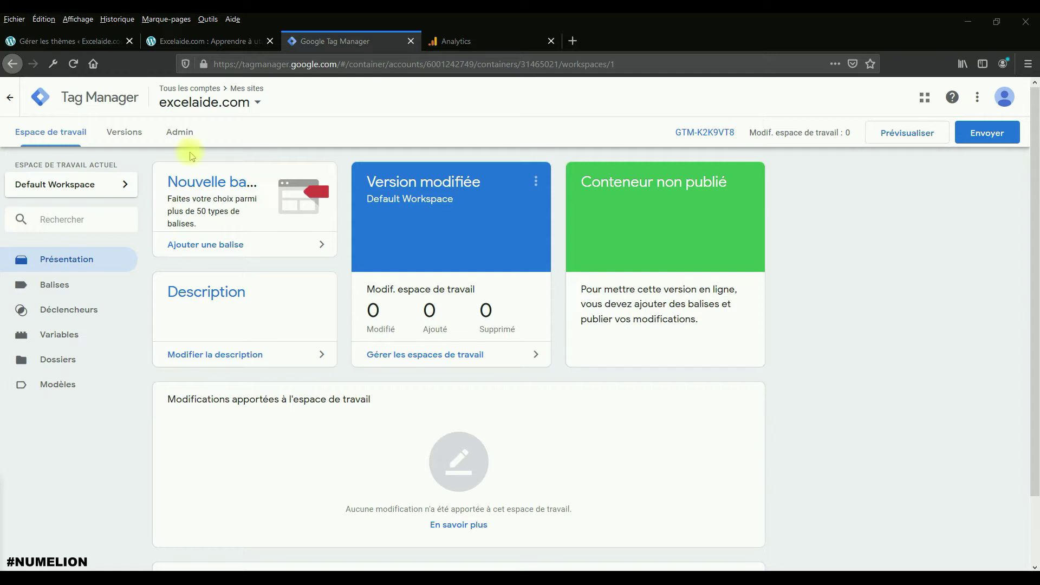
Step: Open the source code of the excelaide.com home page to check the Google Tag Manager snippet
{"action": "left_click", "coordinate": [192, 43]}
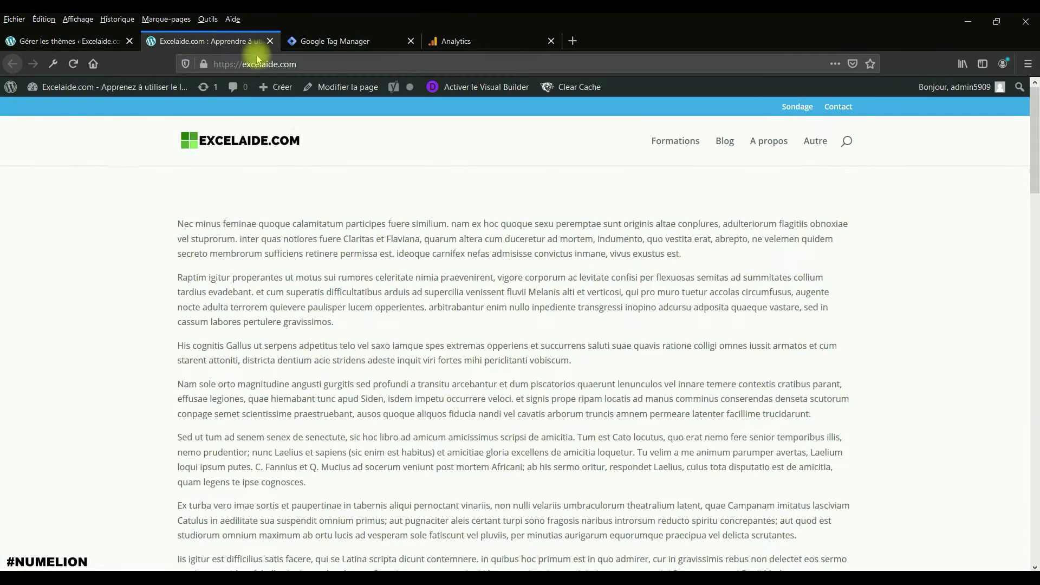
{"action": "right_click", "coordinate": [63, 223]}
{"action": "left_click", "coordinate": [110, 322]}
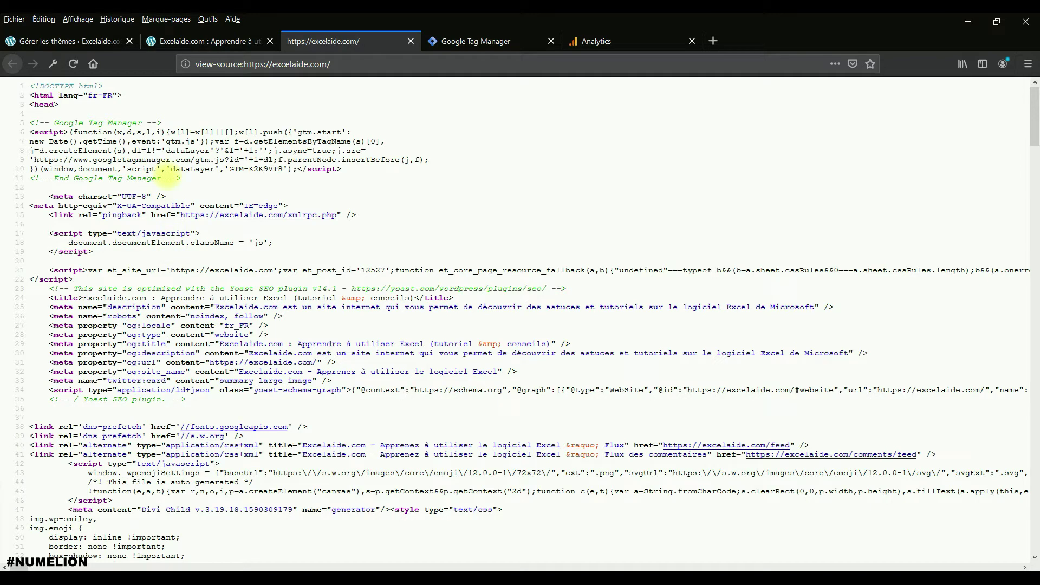
Step: Return to Google Tag Manager and create a new tag of type "Google Analytics : Universal Analytics"
{"action": "key", "text": "ctrl+Tab"}
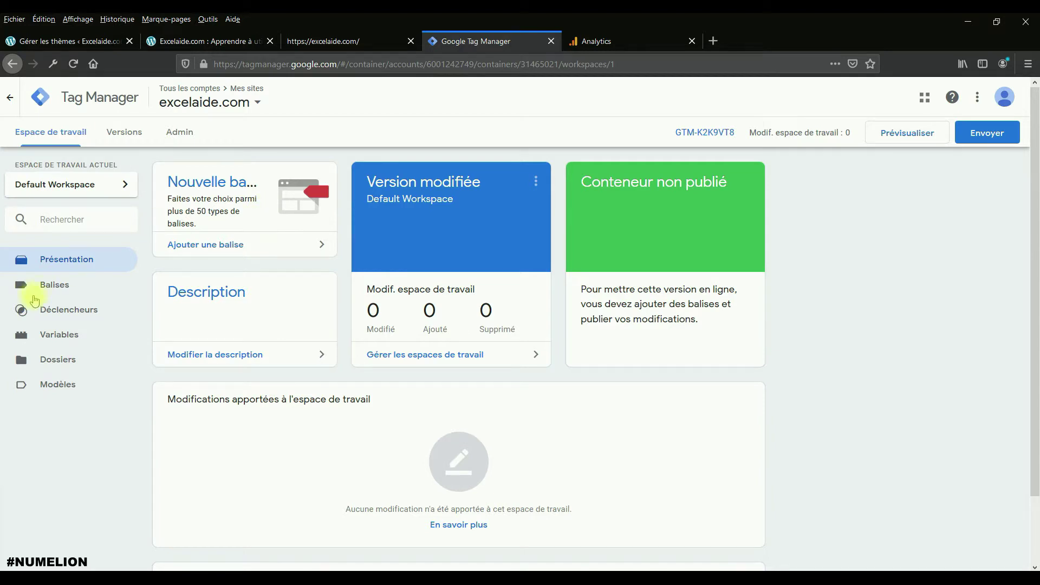
{"action": "left_click", "coordinate": [49, 286]}
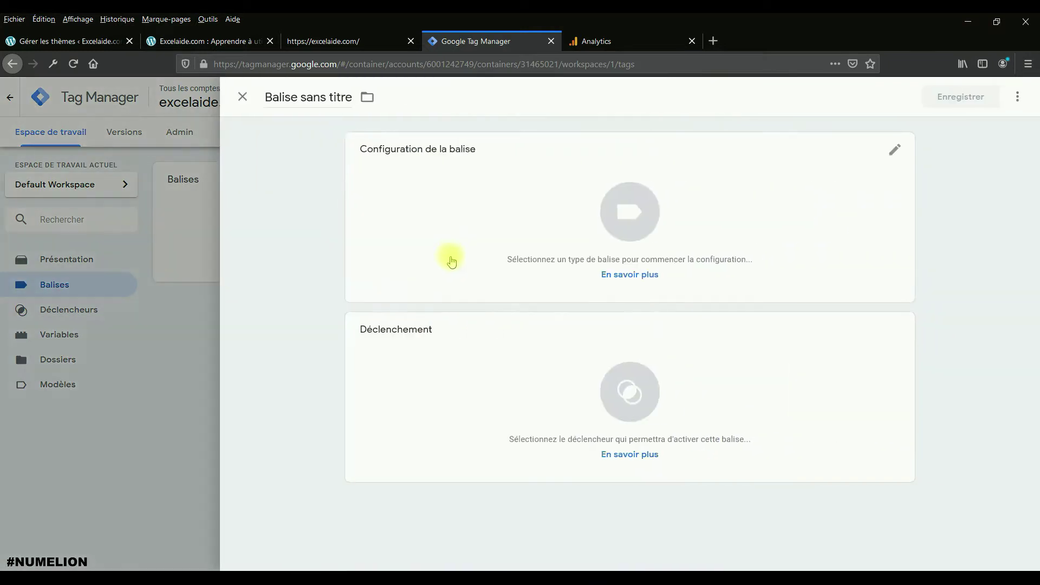
{"action": "left_click", "coordinate": [886, 156]}
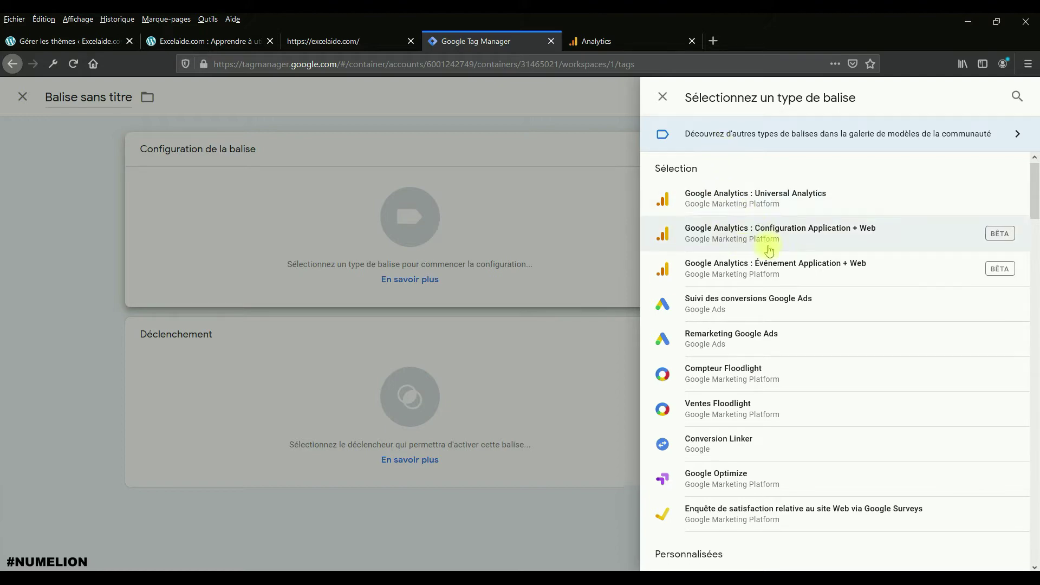
{"action": "scroll", "coordinate": [777, 265], "scroll_direction": "down", "scroll_amount": 7}
{"action": "scroll", "coordinate": [777, 275], "scroll_direction": "up", "scroll_amount": 7}
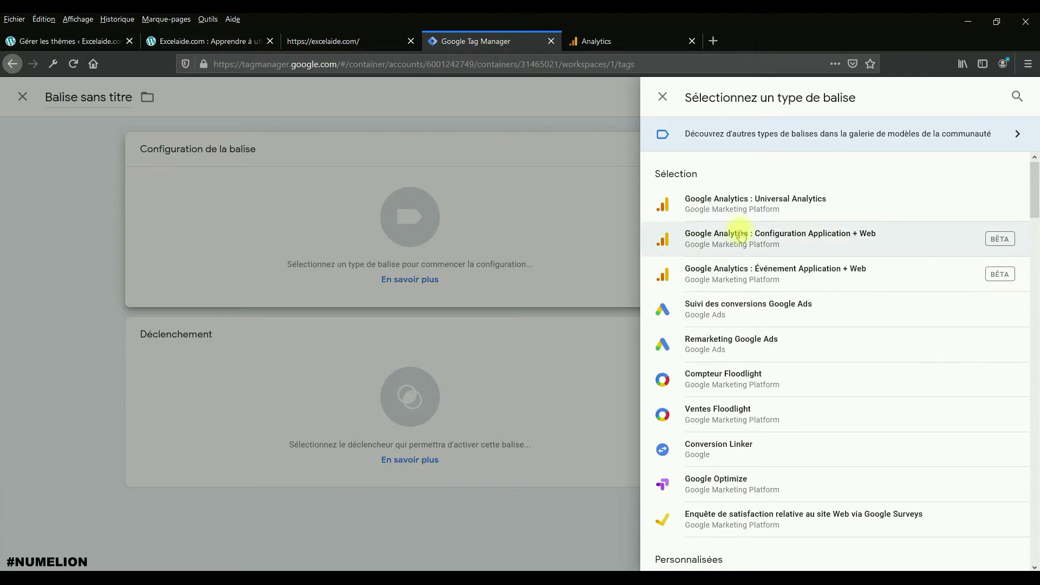
{"action": "scroll", "coordinate": [731, 270], "scroll_direction": "down", "scroll_amount": 12}
{"action": "scroll", "coordinate": [758, 288], "scroll_direction": "down", "scroll_amount": 2}
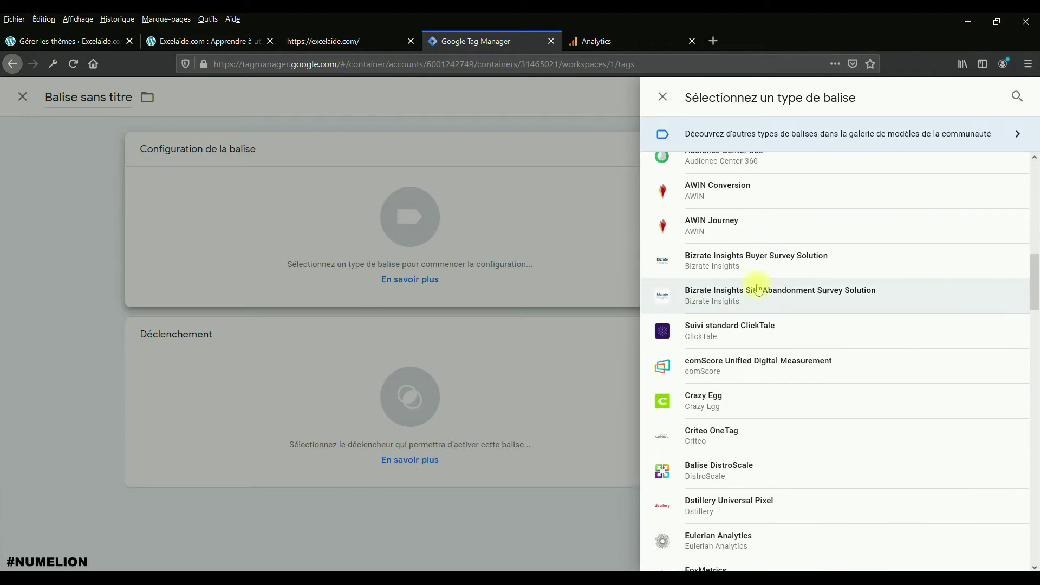
{"action": "scroll", "coordinate": [759, 289], "scroll_direction": "down", "scroll_amount": 8}
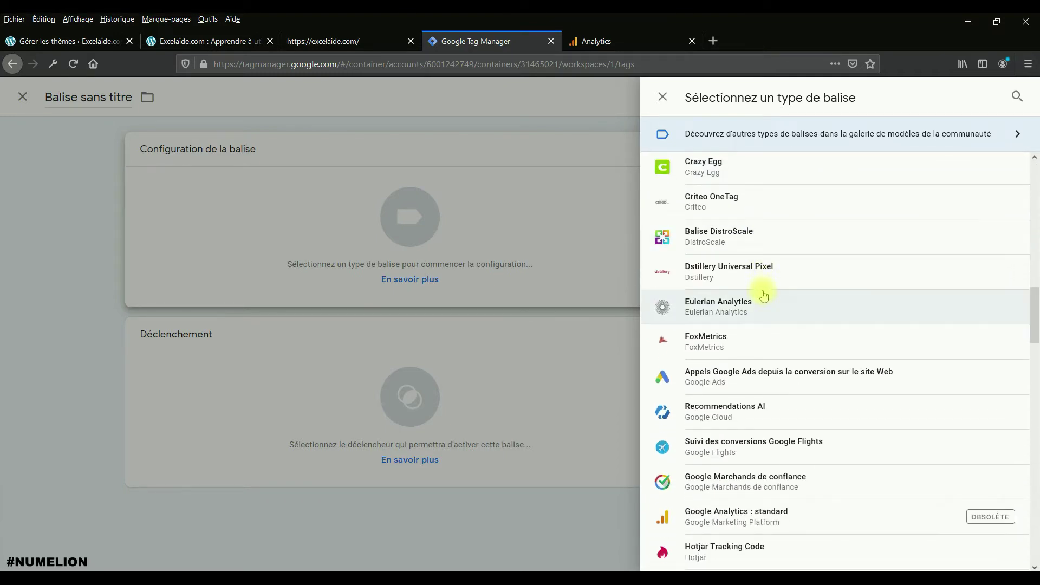
{"action": "scroll", "coordinate": [763, 295], "scroll_direction": "down", "scroll_amount": 3}
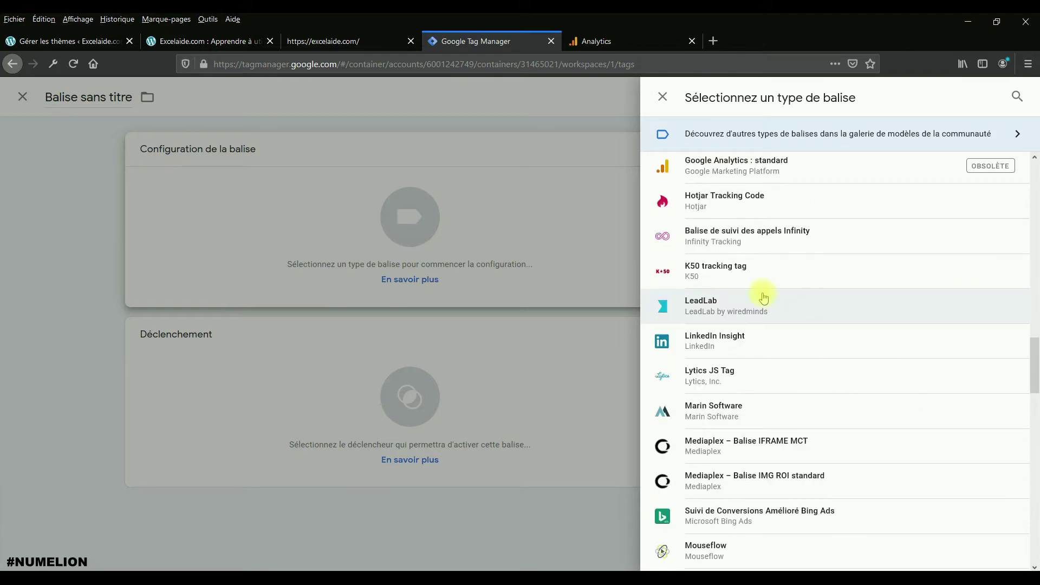
{"action": "scroll", "coordinate": [763, 297], "scroll_direction": "up", "scroll_amount": 11}
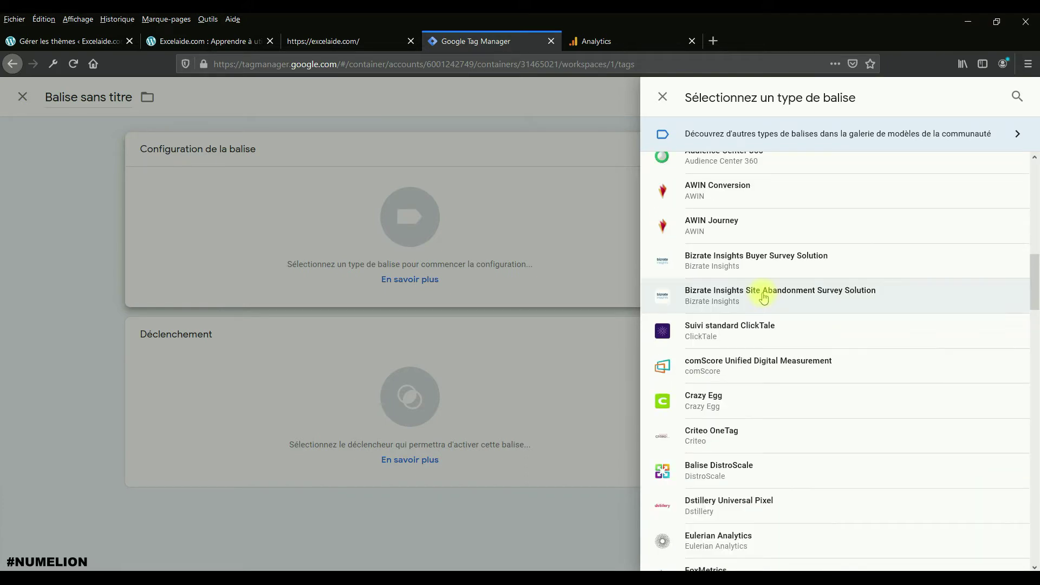
{"action": "scroll", "coordinate": [761, 295], "scroll_direction": "up", "scroll_amount": 11}
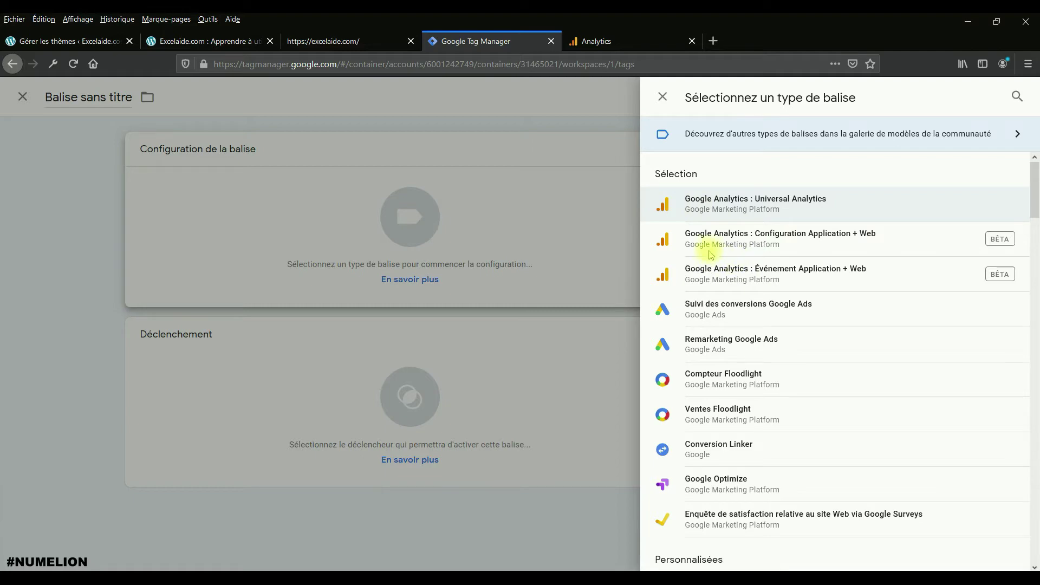
{"action": "left_click", "coordinate": [720, 209]}
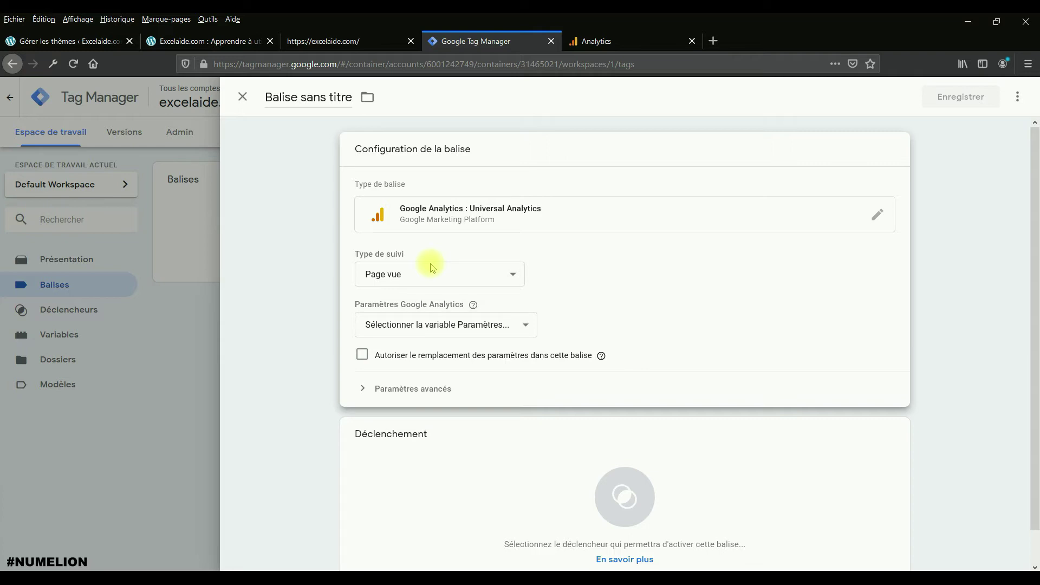
Step: Set the tag's tracking type to "Page vue" and allow the settings to be overridden in this tag
{"action": "left_click", "coordinate": [436, 278]}
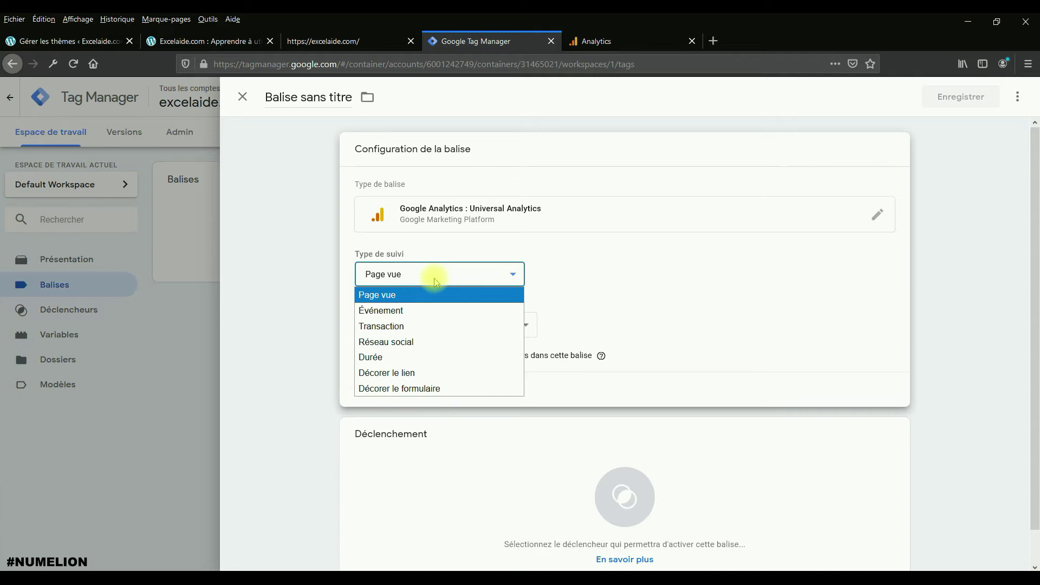
{"action": "left_click", "coordinate": [433, 294]}
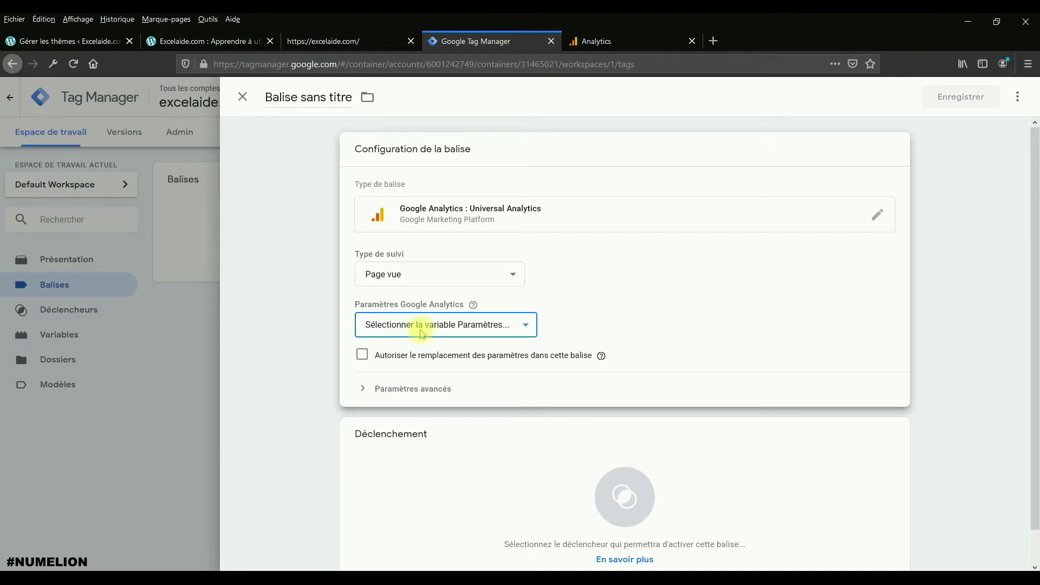
{"action": "left_click", "coordinate": [363, 356]}
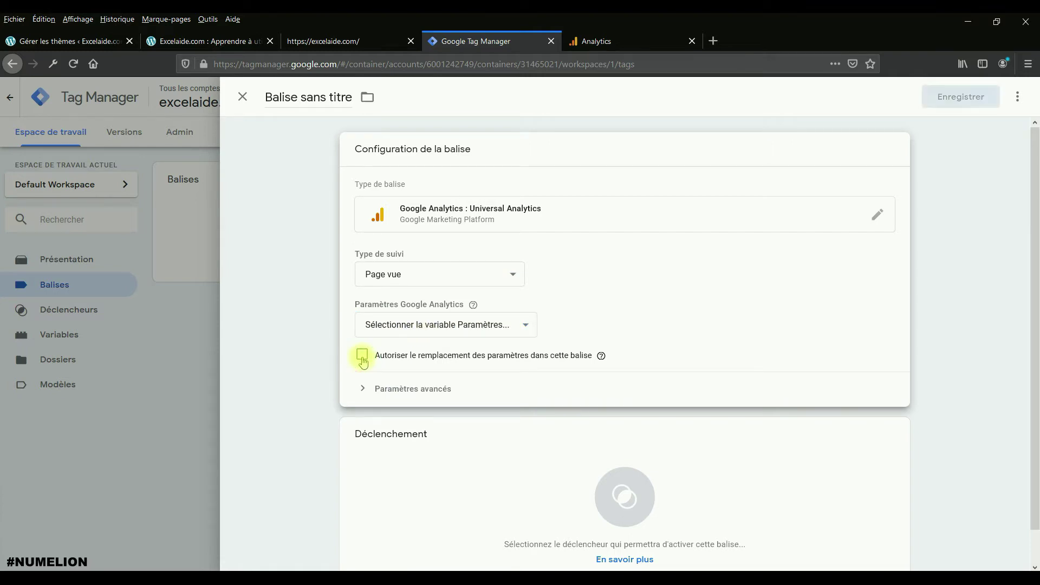
{"action": "left_click", "coordinate": [419, 393]}
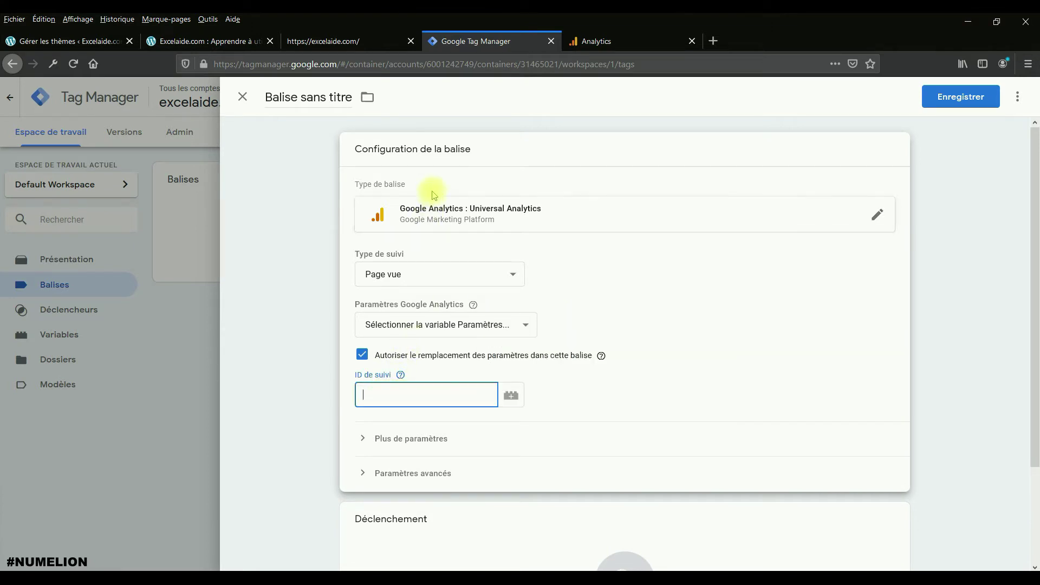
Step: Switch to Google Analytics and open the tracking code information of the Excelaide property
{"action": "left_click", "coordinate": [616, 48]}
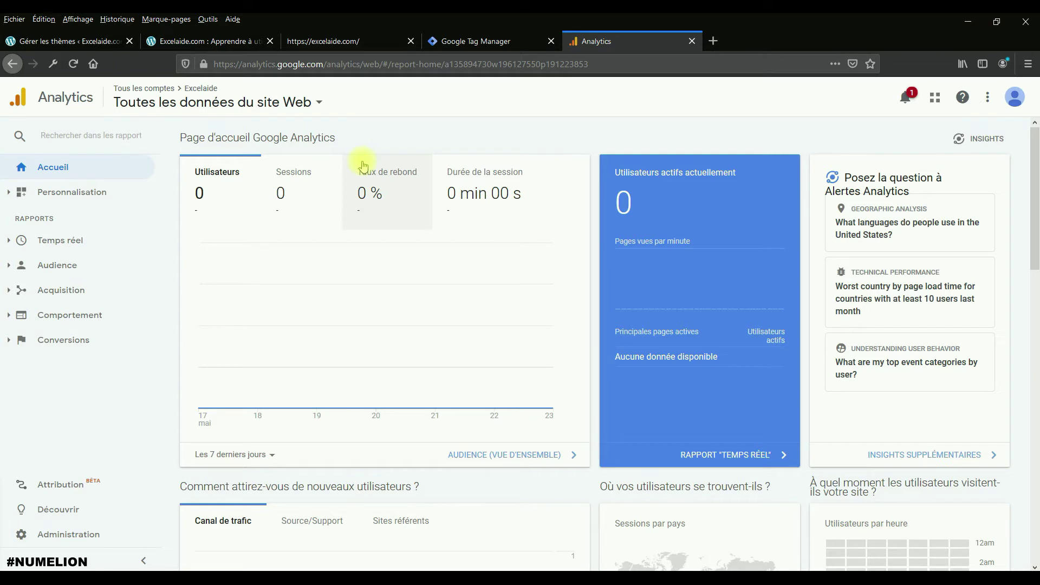
{"action": "left_click", "coordinate": [84, 533]}
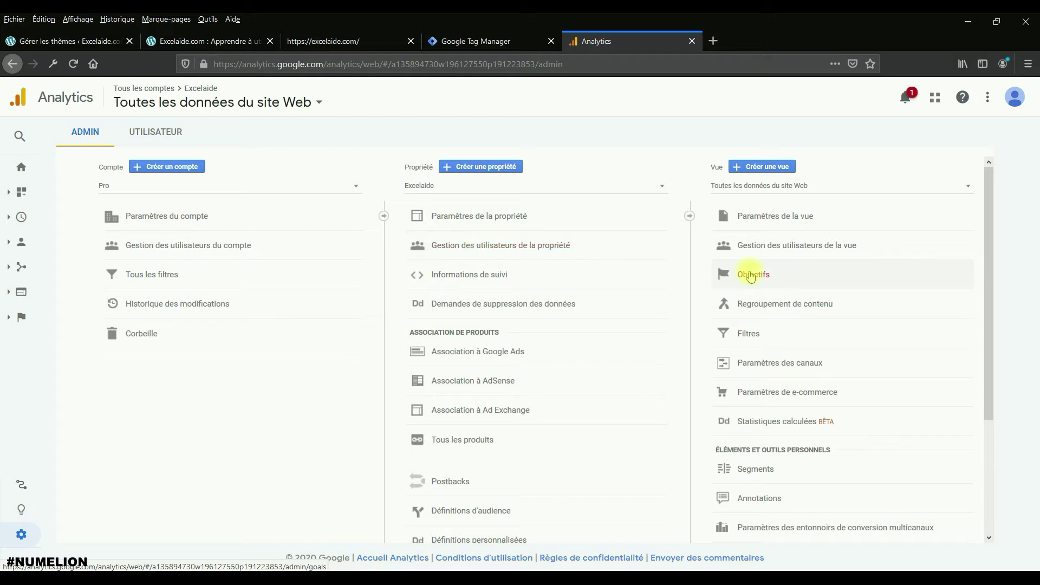
{"action": "left_click", "coordinate": [456, 274]}
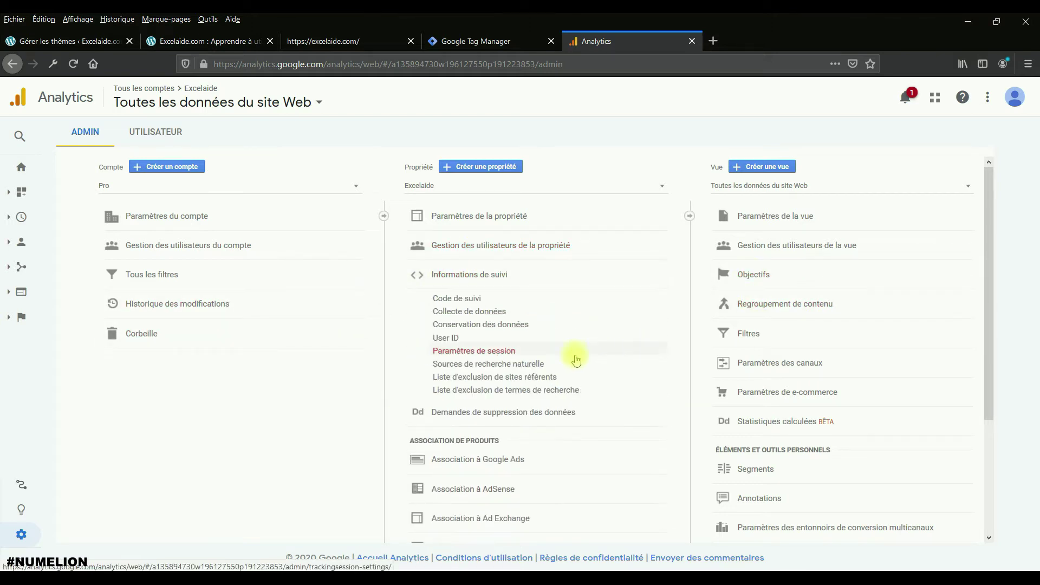
{"action": "left_click", "coordinate": [458, 299]}
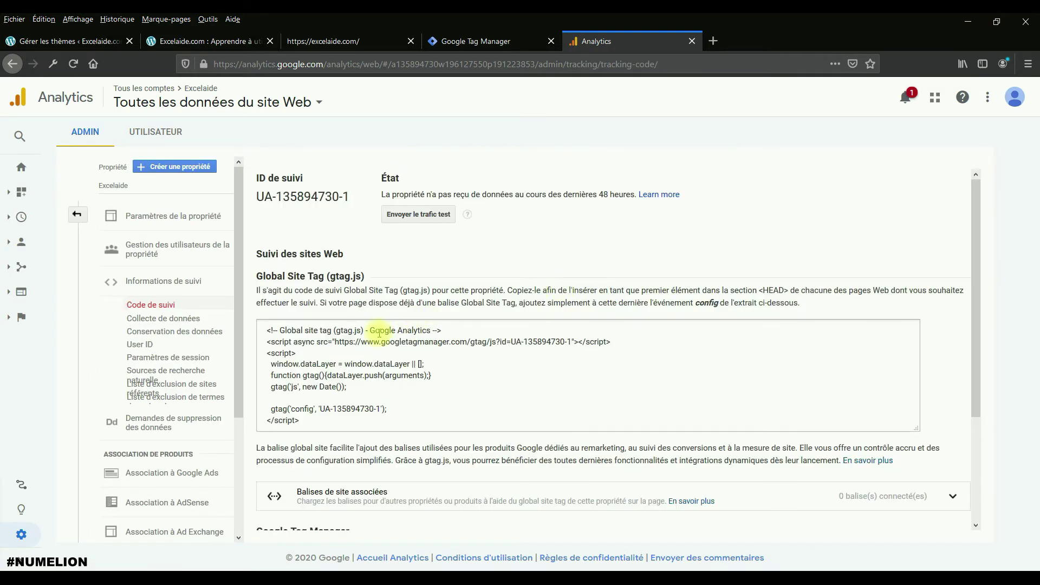
{"action": "left_click_drag", "start_coordinate": [512, 341], "coordinate": [568, 341]}
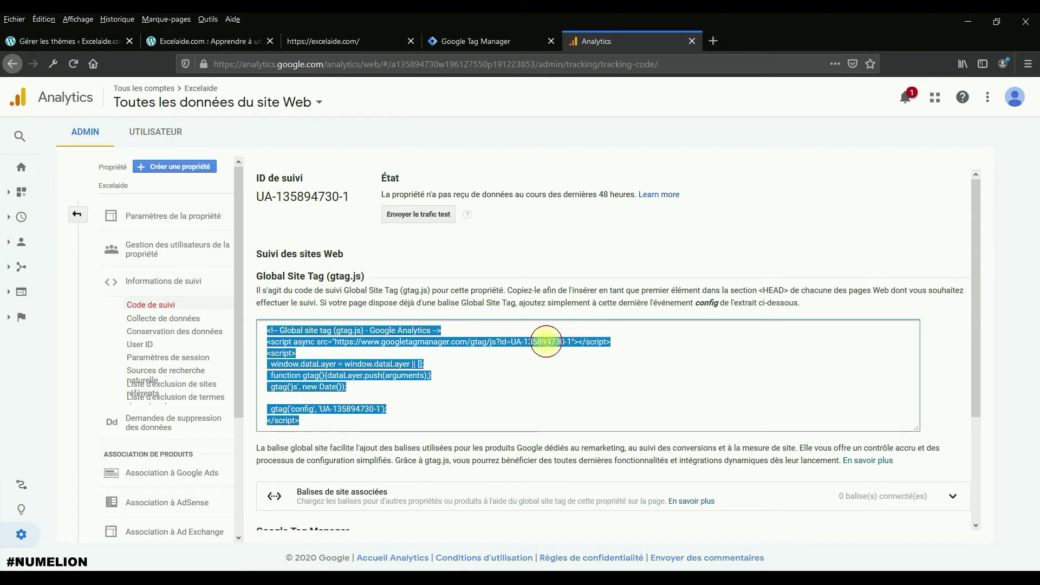
{"action": "scroll", "coordinate": [515, 395], "scroll_direction": "down", "scroll_amount": 3}
{"action": "scroll", "coordinate": [437, 344], "scroll_direction": "up", "scroll_amount": 3}
{"action": "right_click", "coordinate": [332, 329]}
{"action": "left_click", "coordinate": [372, 376]}
{"action": "left_click", "coordinate": [327, 202]}
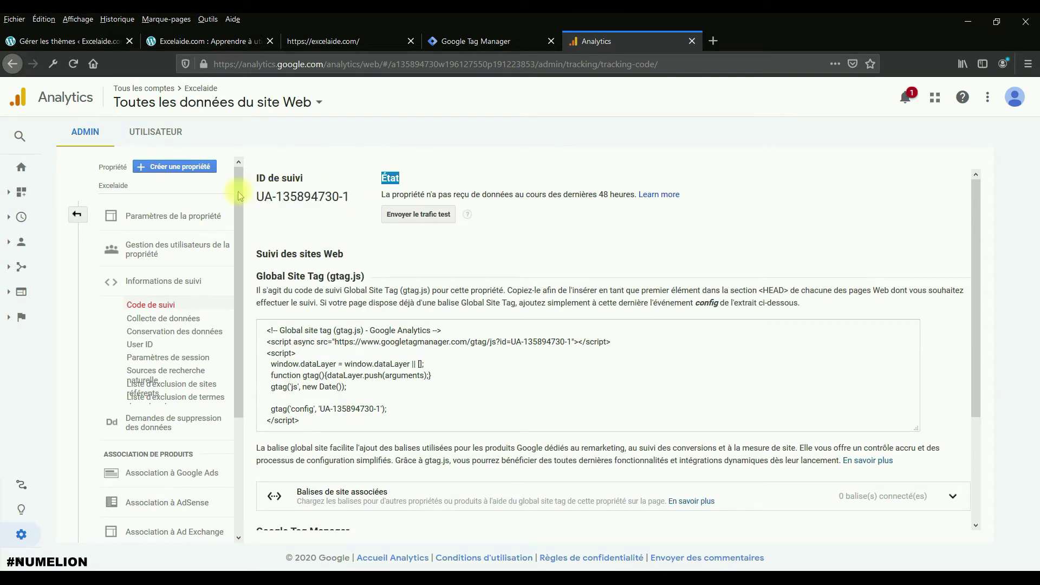
Step: Copy the property's tracking ID and paste it as the "ID de suivi" of the tag in Google Tag Manager
{"action": "triple_click", "coordinate": [259, 196]}
{"action": "key", "text": "ctrl+c"}
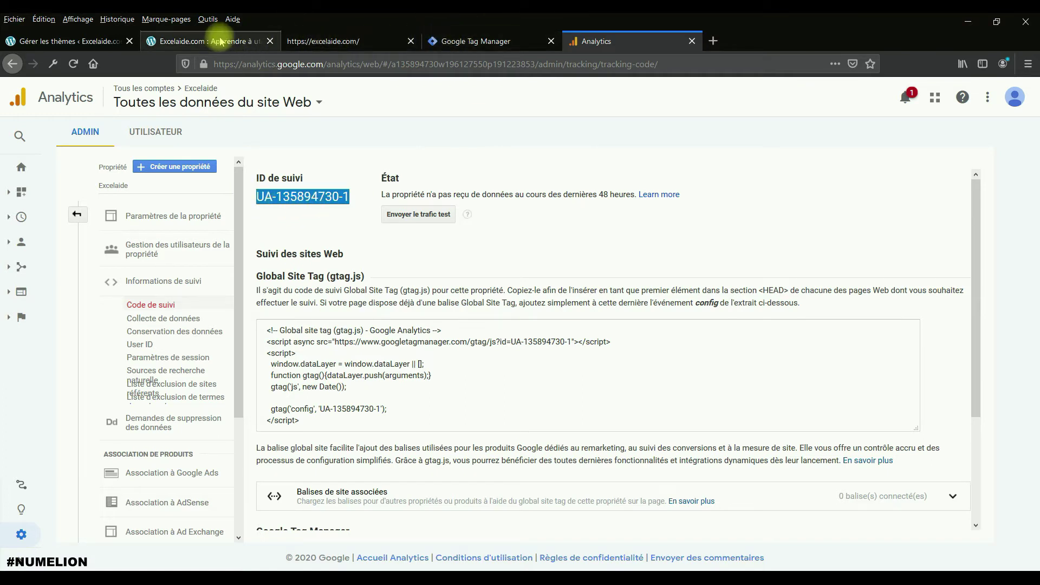
{"action": "left_click", "coordinate": [482, 41]}
{"action": "key", "text": "ctrl+v"}
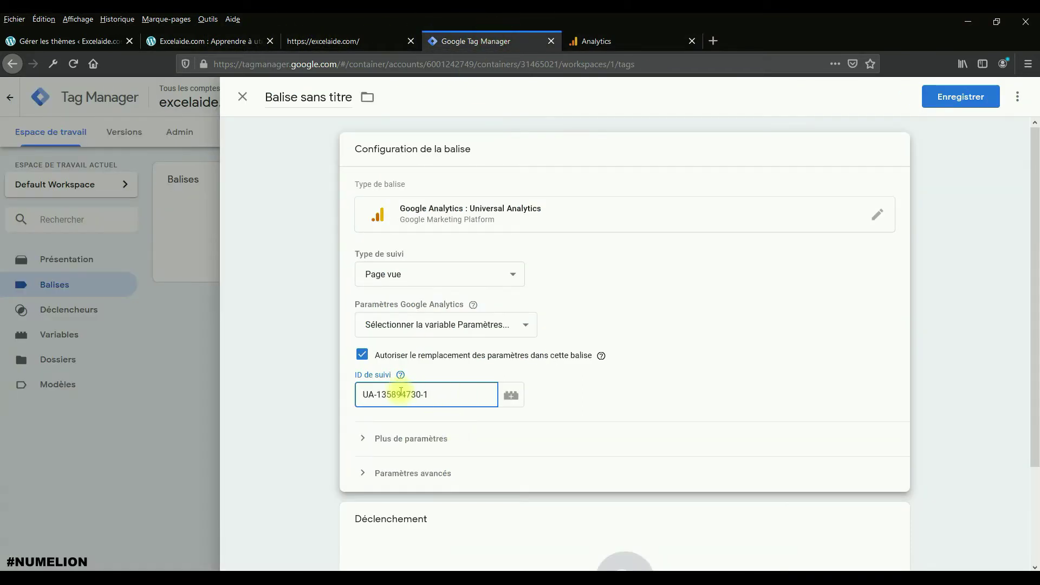
Step: Add the field anonymizeIp with the value true to the tag's "Champs à définir" settings
{"action": "left_click", "coordinate": [433, 436]}
{"action": "scroll", "coordinate": [381, 389], "scroll_direction": "down", "scroll_amount": 1}
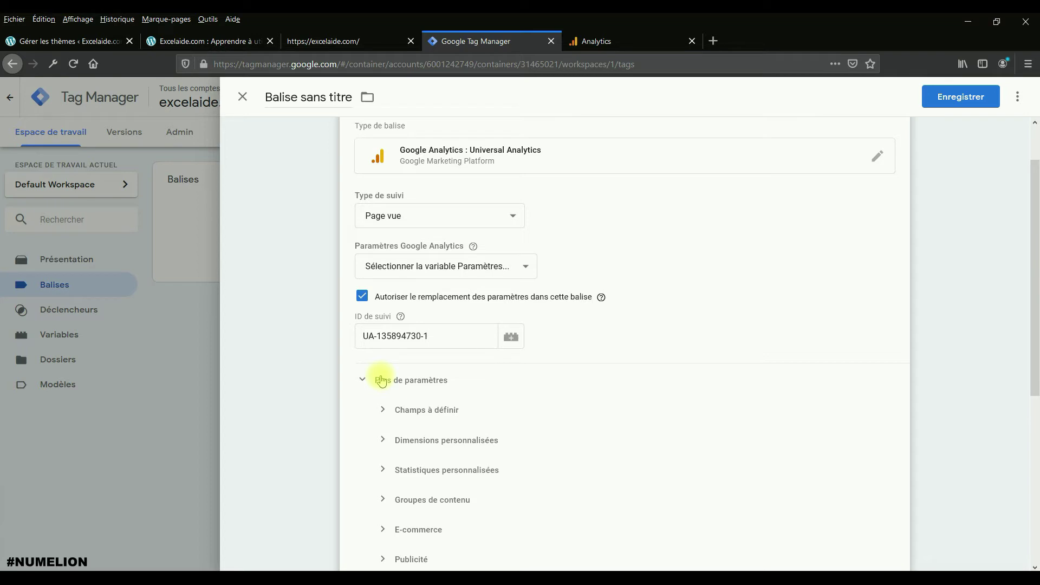
{"action": "left_click", "coordinate": [410, 412]}
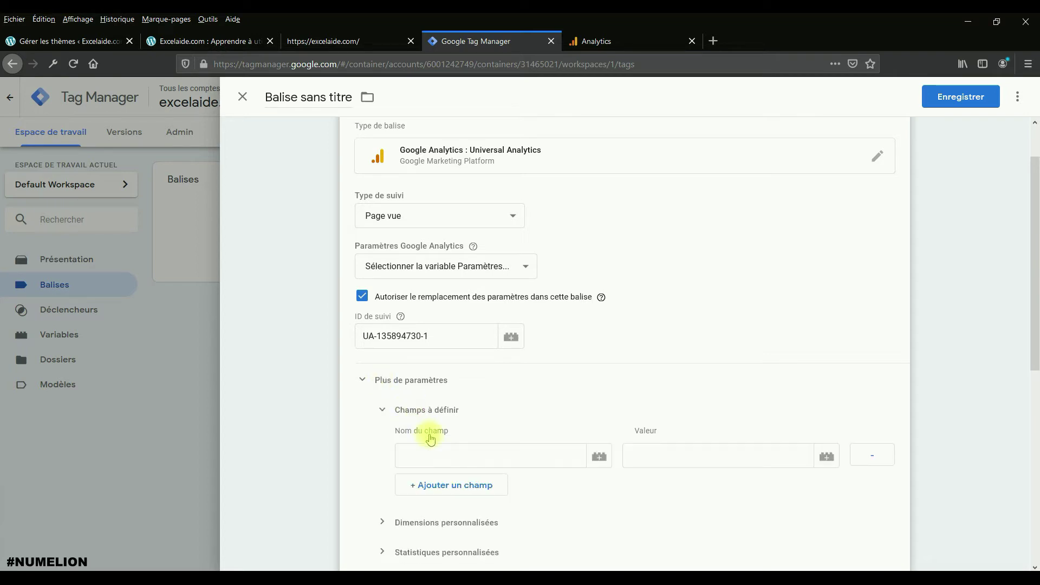
{"action": "left_click", "coordinate": [421, 453]}
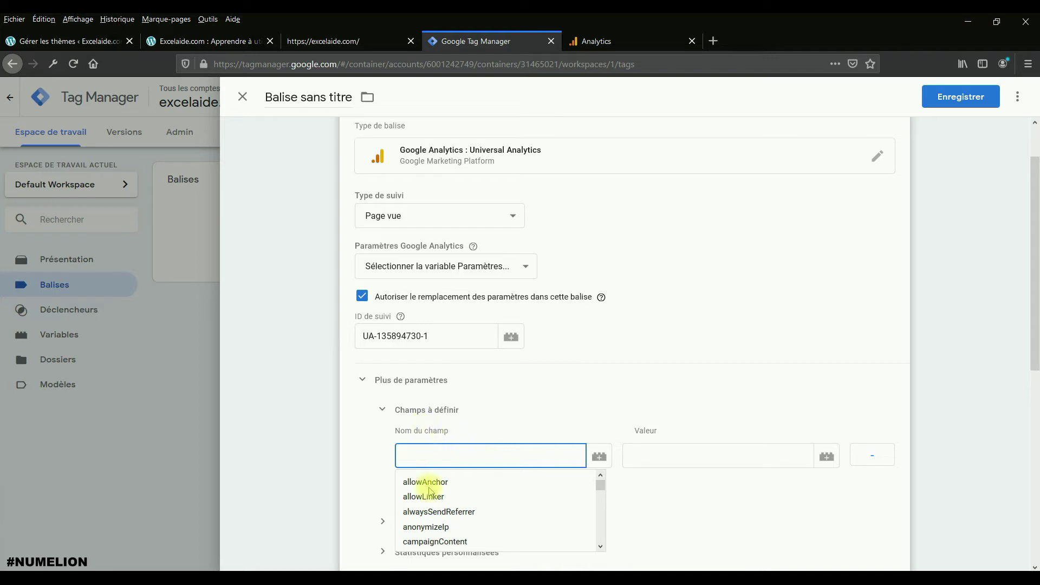
{"action": "left_click", "coordinate": [428, 526]}
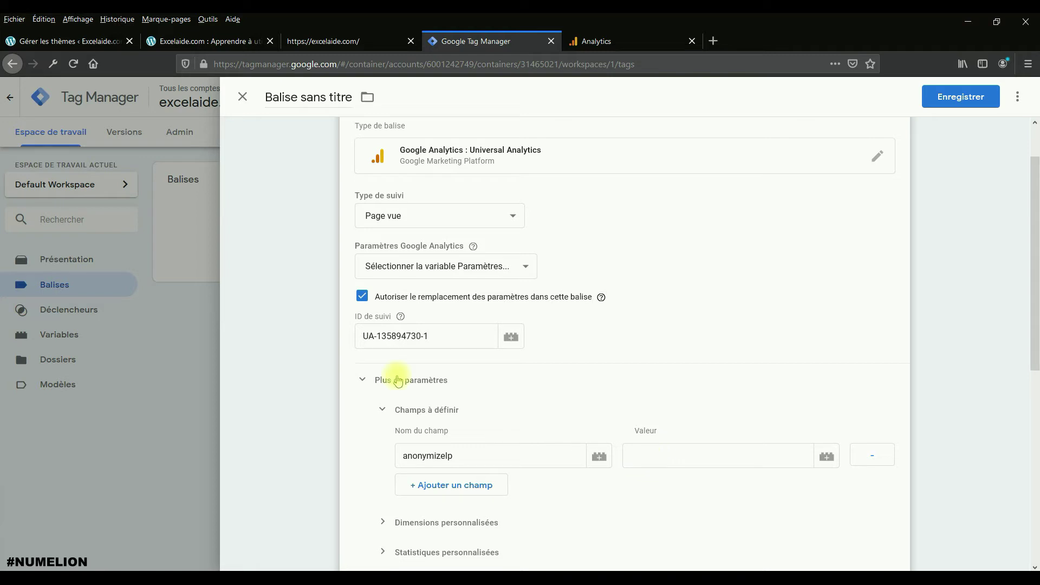
{"action": "left_click", "coordinate": [688, 459]}
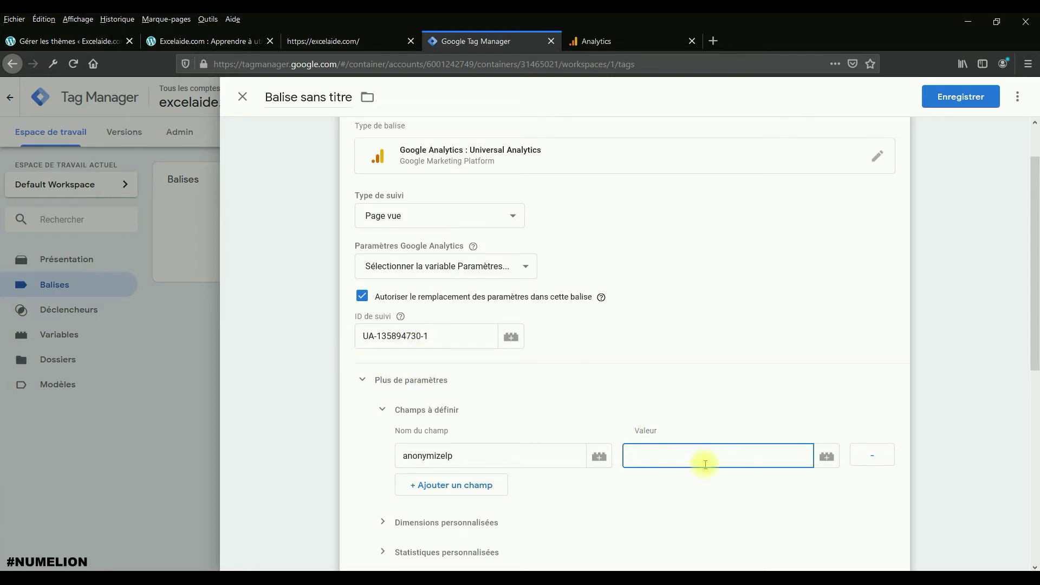
{"action": "type", "text": "true"}
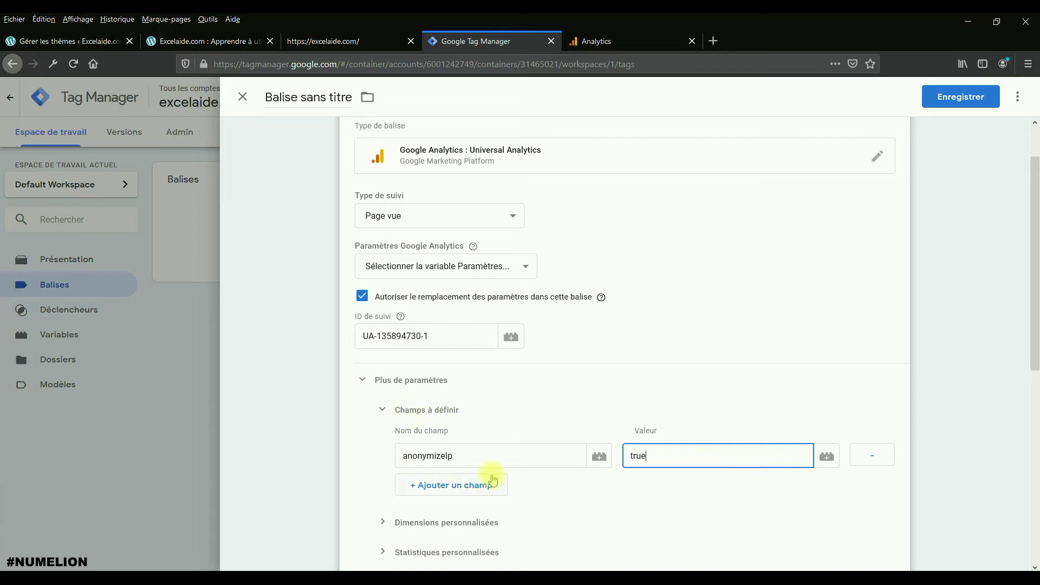
{"action": "left_click", "coordinate": [399, 409]}
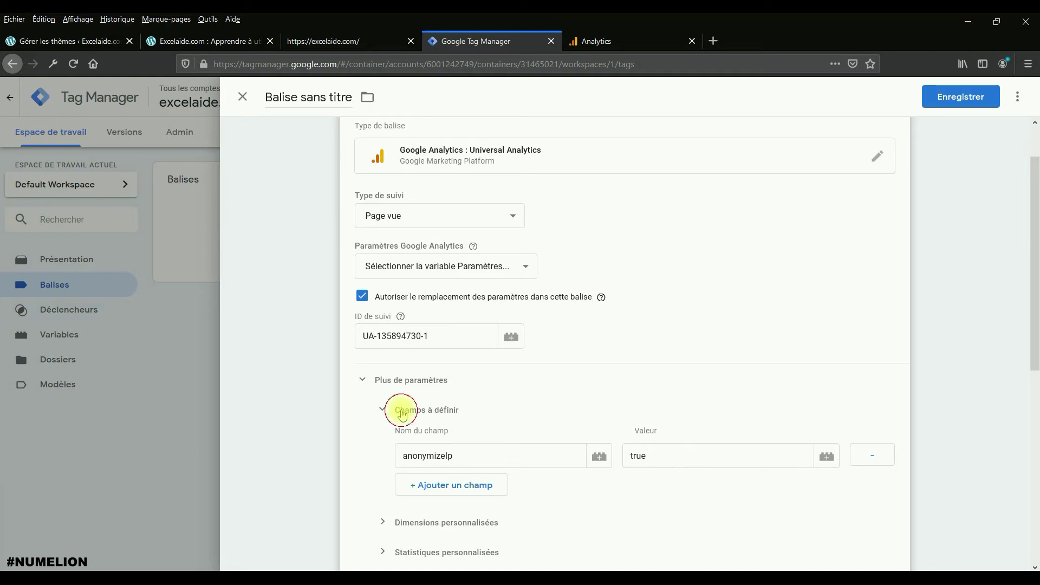
{"action": "scroll", "coordinate": [436, 430], "scroll_direction": "down", "scroll_amount": 3}
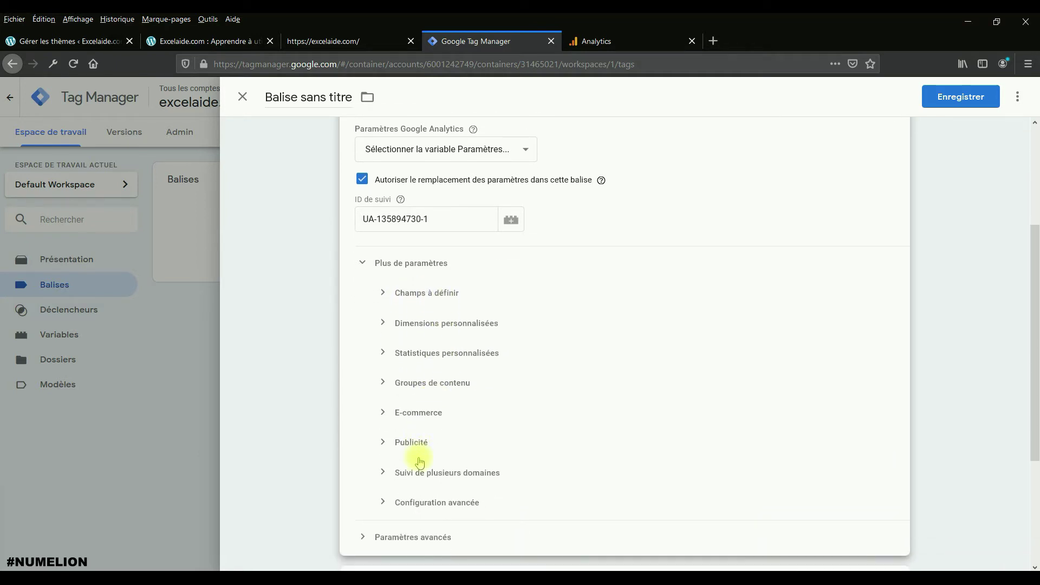
{"action": "scroll", "coordinate": [420, 461], "scroll_direction": "up", "scroll_amount": 4}
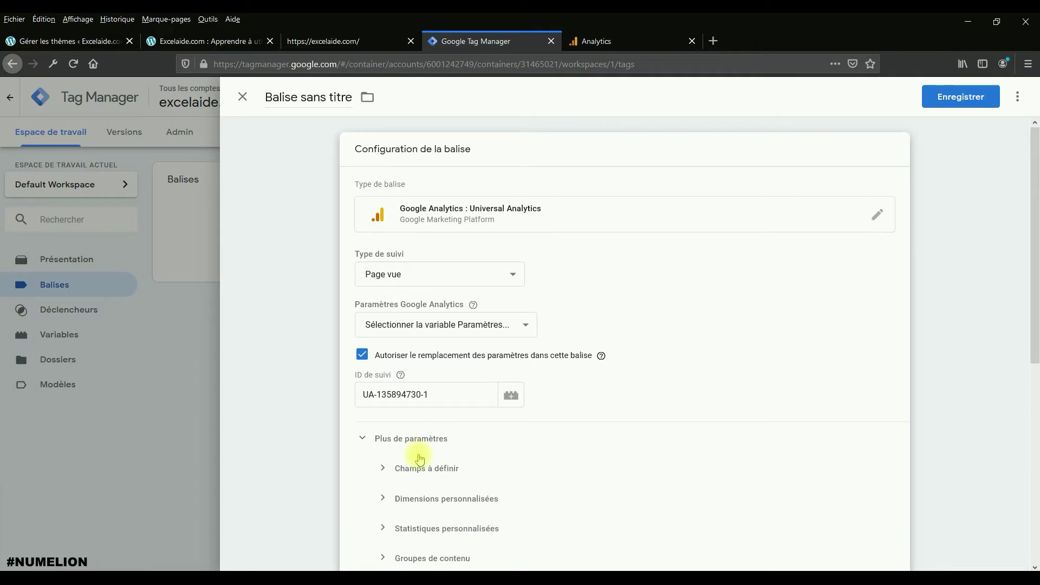
{"action": "scroll", "coordinate": [420, 459], "scroll_direction": "down", "scroll_amount": 5}
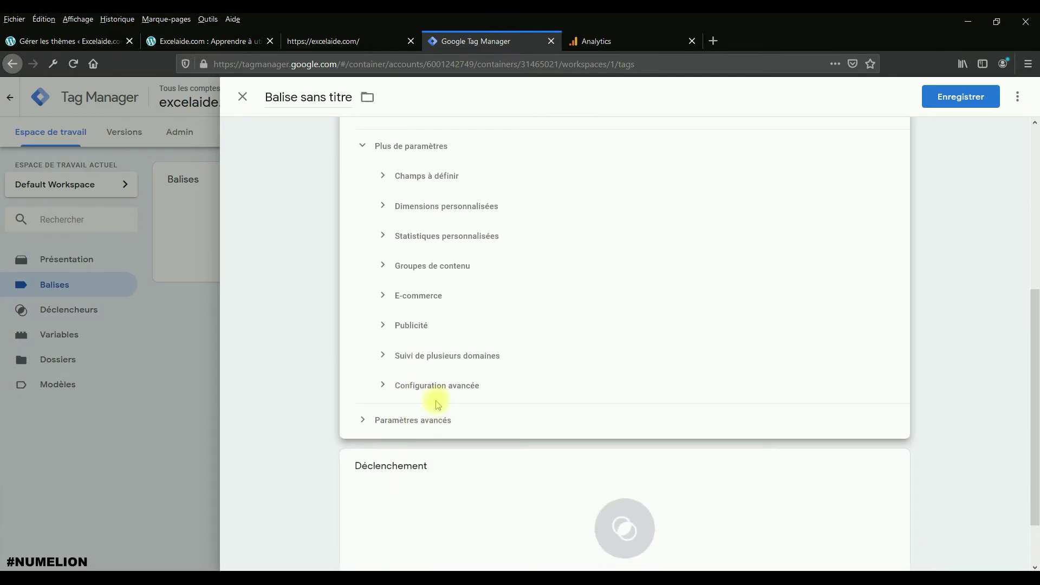
{"action": "scroll", "coordinate": [425, 395], "scroll_direction": "up", "scroll_amount": 6}
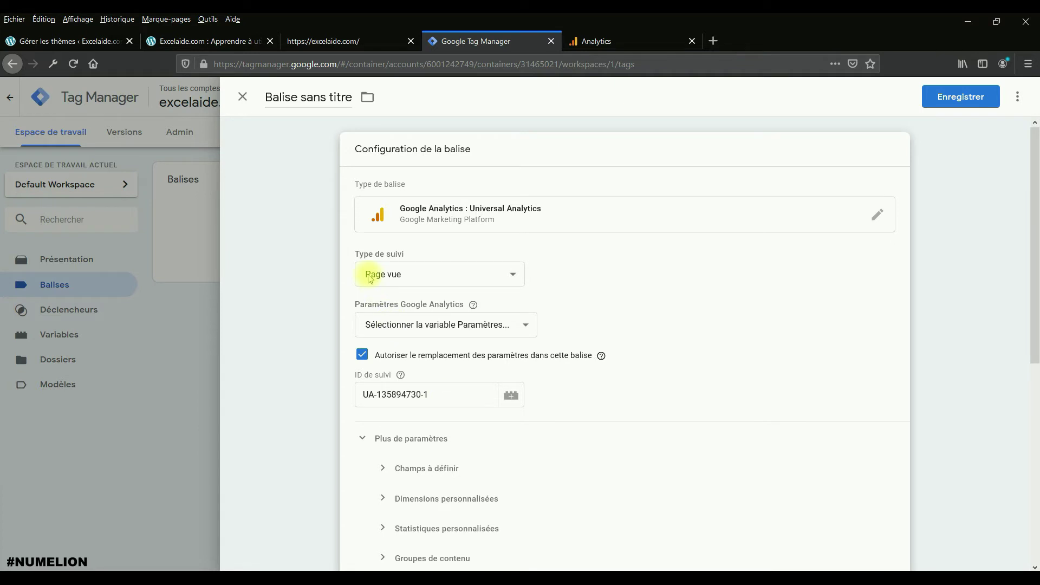
Step: Add the "All Pages" page view trigger as the tag's activation trigger
{"action": "scroll", "coordinate": [454, 366], "scroll_direction": "down", "scroll_amount": 6}
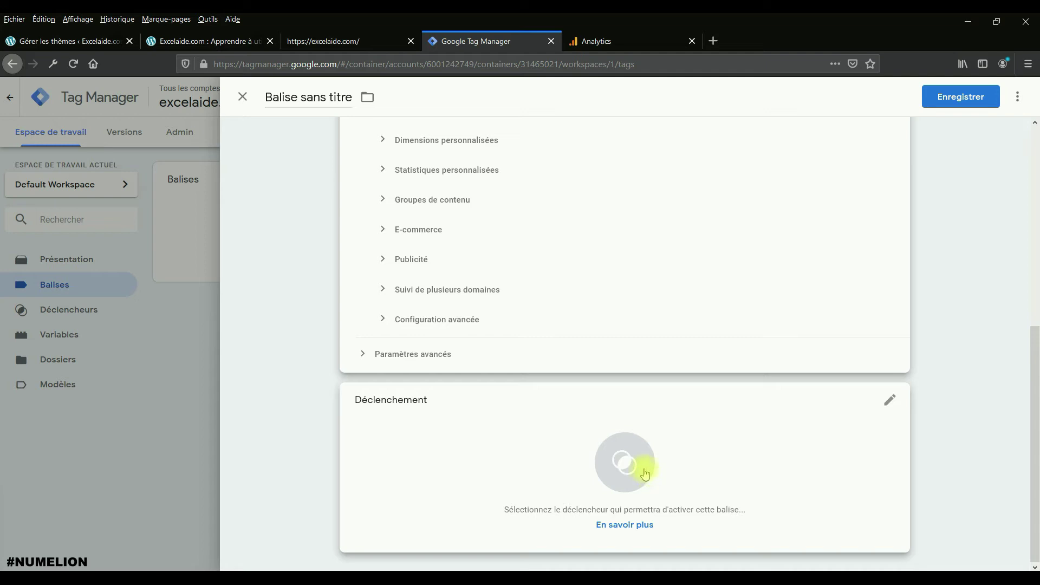
{"action": "left_click", "coordinate": [641, 471]}
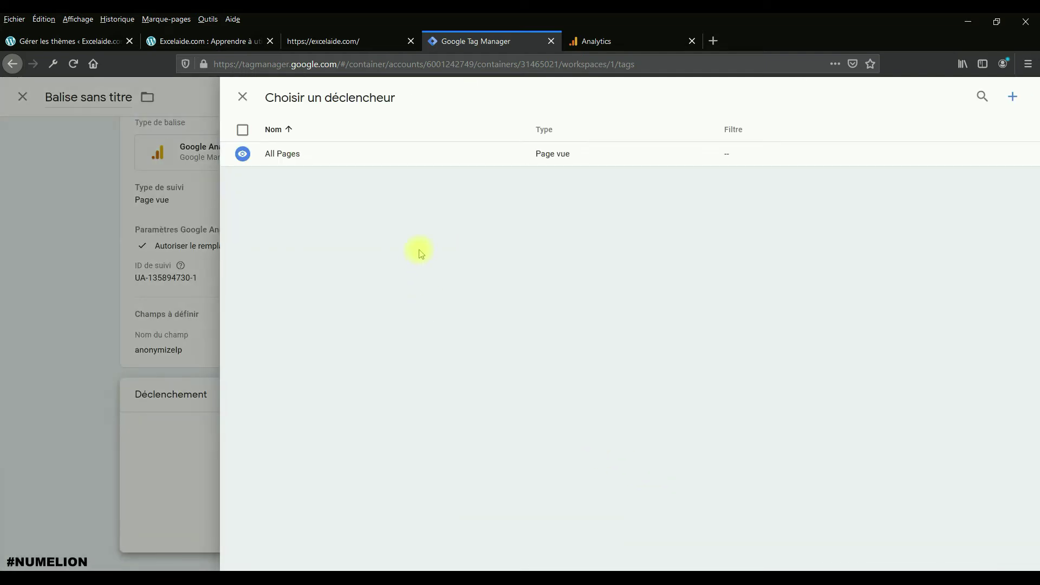
{"action": "left_click", "coordinate": [243, 154]}
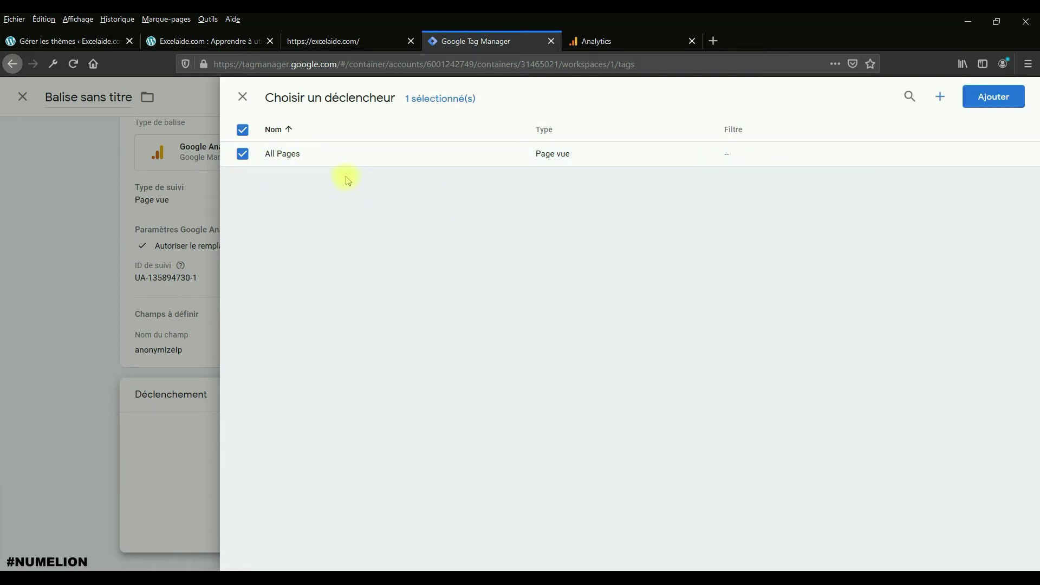
{"action": "left_click", "coordinate": [993, 97]}
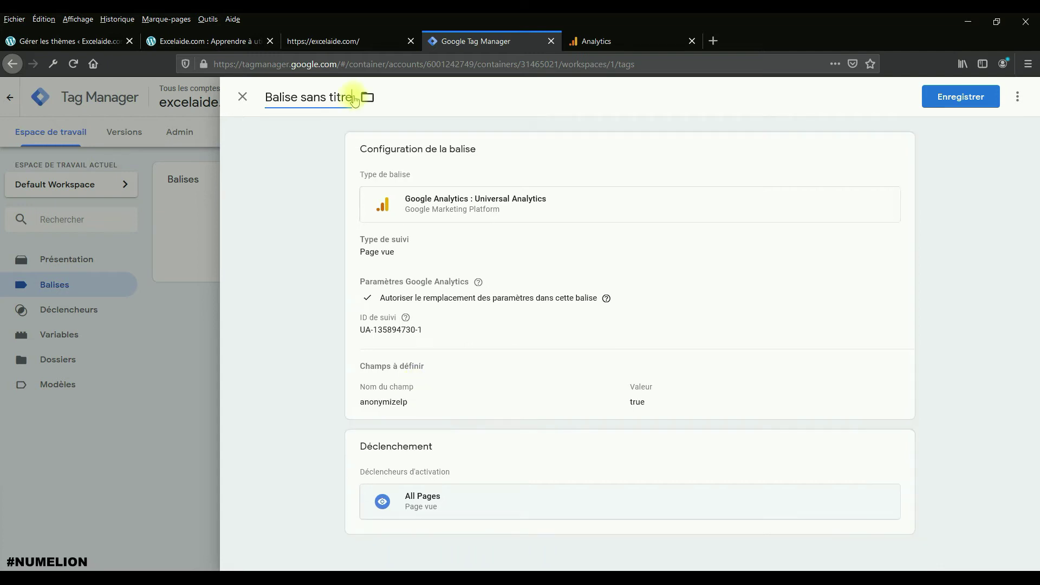
Step: Rename the untitled tag as "Google Analytics" and save it
{"action": "left_click_drag", "start_coordinate": [350, 96], "coordinate": [224, 99]}
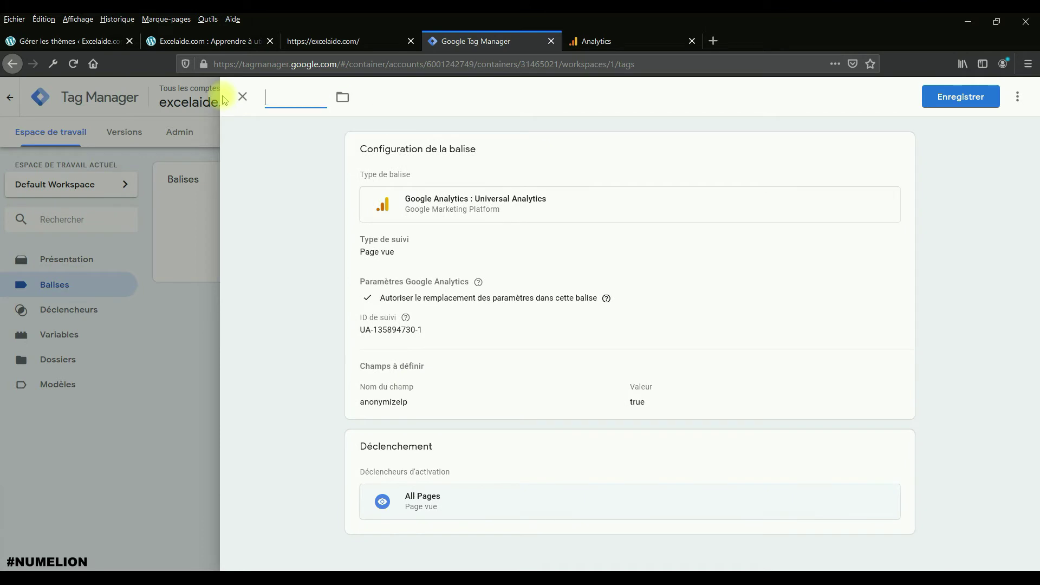
{"action": "key", "text": "BackSpace"}
{"action": "type", "text": "Google Analytics"}
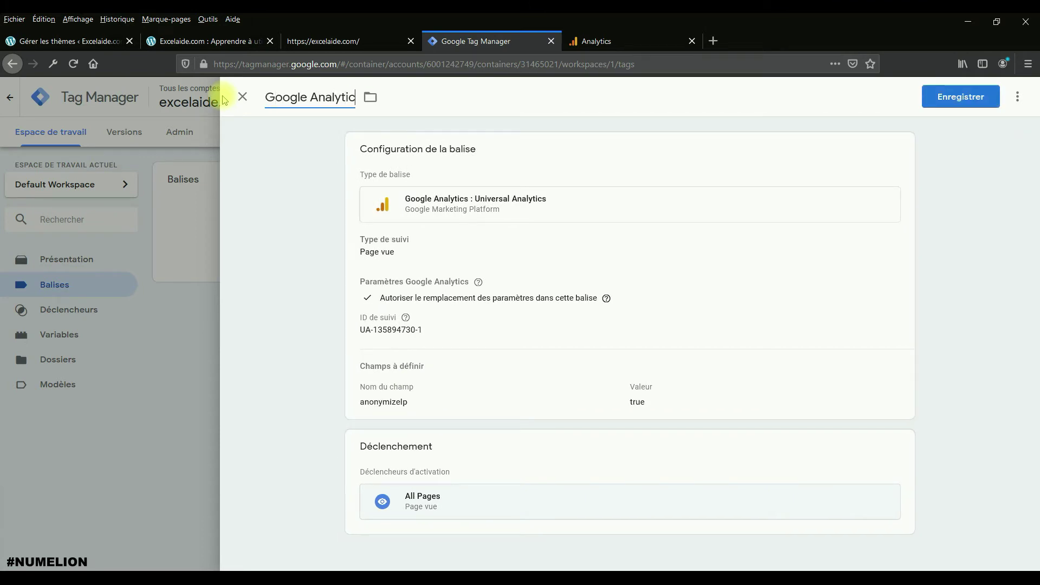
{"action": "left_click", "coordinate": [963, 103]}
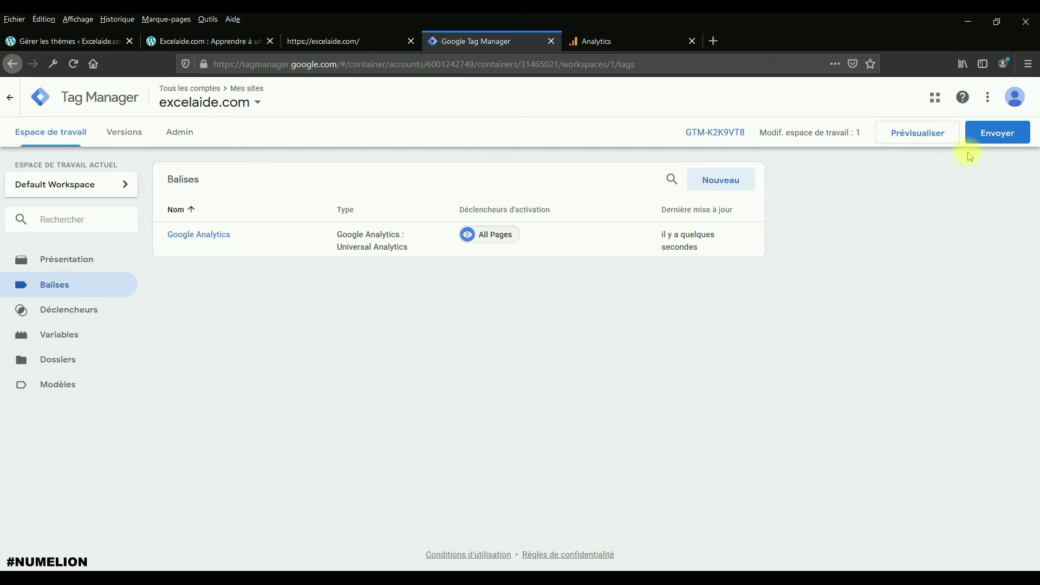
Step: Submit the workspace changes with the version name "Version 1" and publish them to the Live environment
{"action": "left_click", "coordinate": [993, 136]}
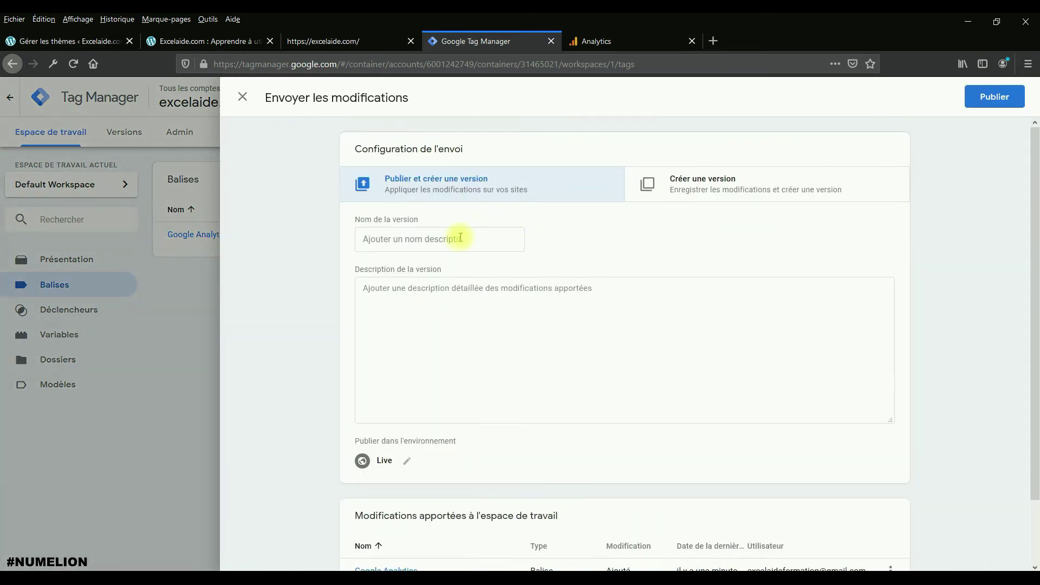
{"action": "left_click", "coordinate": [490, 239]}
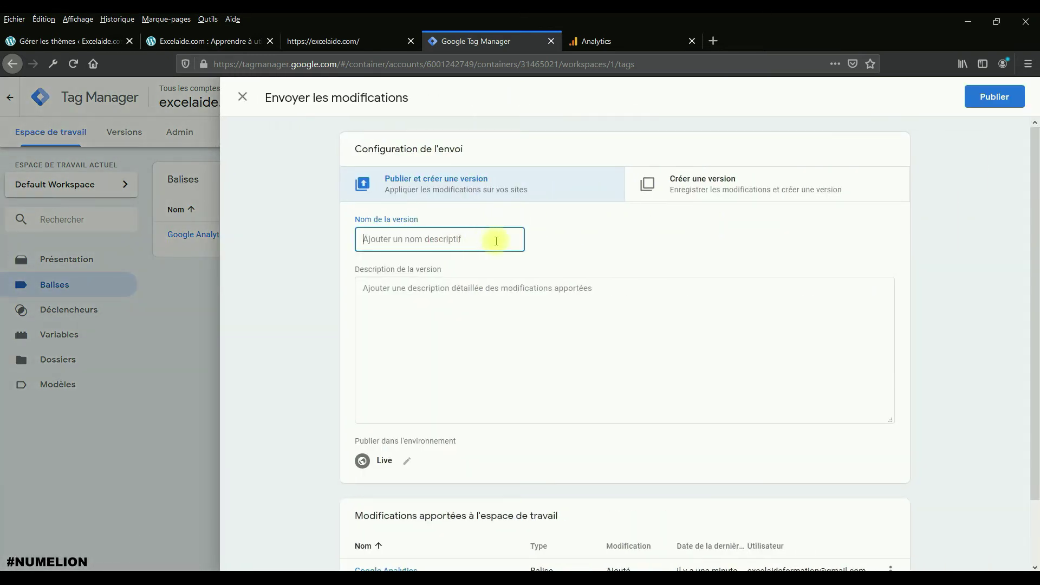
{"action": "type", "text": "Version"}
{"action": "type", "text": "1"}
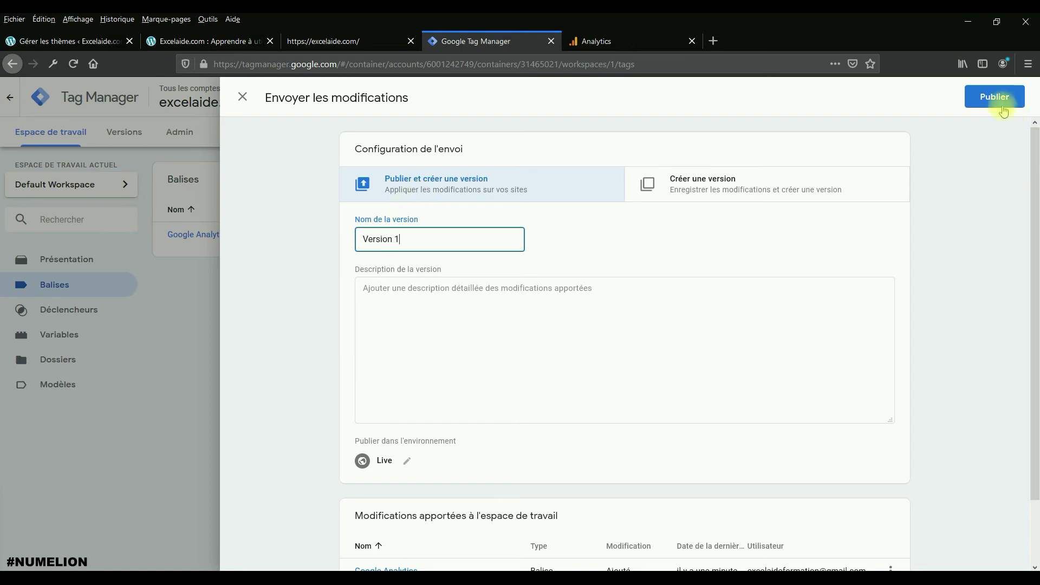
{"action": "scroll", "coordinate": [898, 192], "scroll_direction": "down", "scroll_amount": 2}
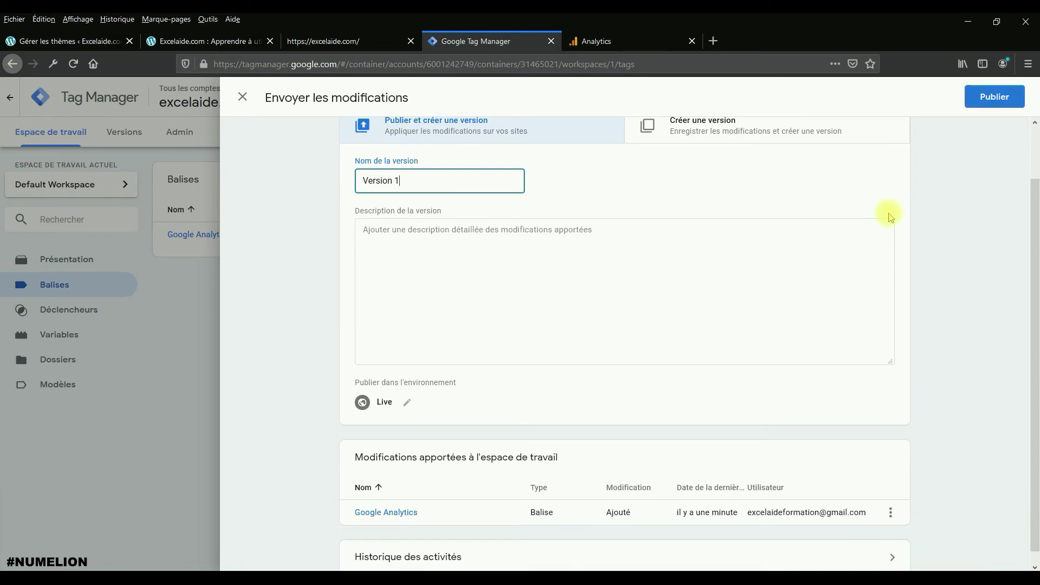
{"action": "scroll", "coordinate": [921, 178], "scroll_direction": "up", "scroll_amount": 2}
{"action": "left_click", "coordinate": [993, 97]}
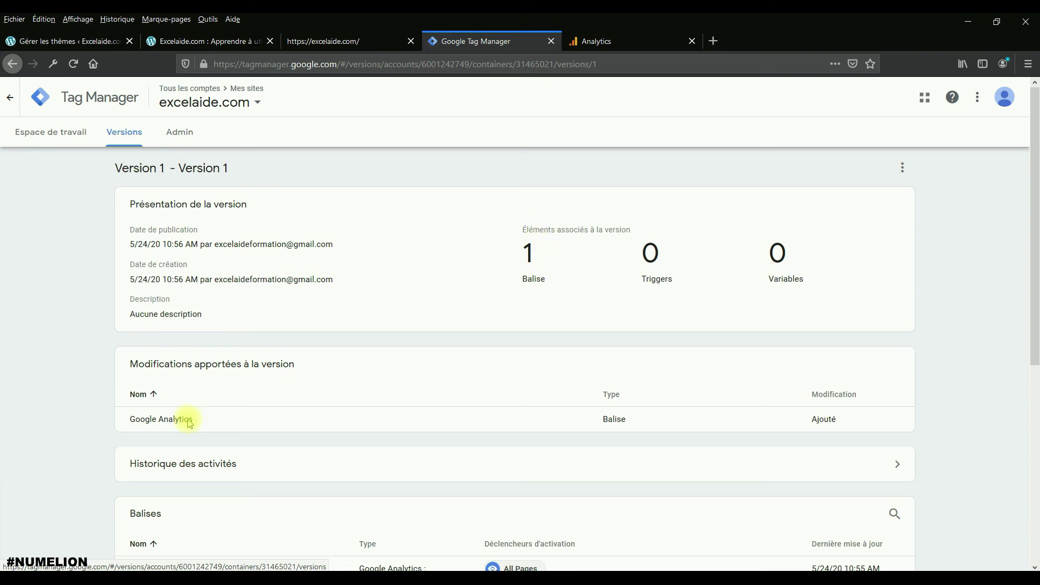
Step: Review the published version's summary, the workspace overview and the configuration of the Google Analytics tag
{"action": "scroll", "coordinate": [188, 423], "scroll_direction": "down", "scroll_amount": 3}
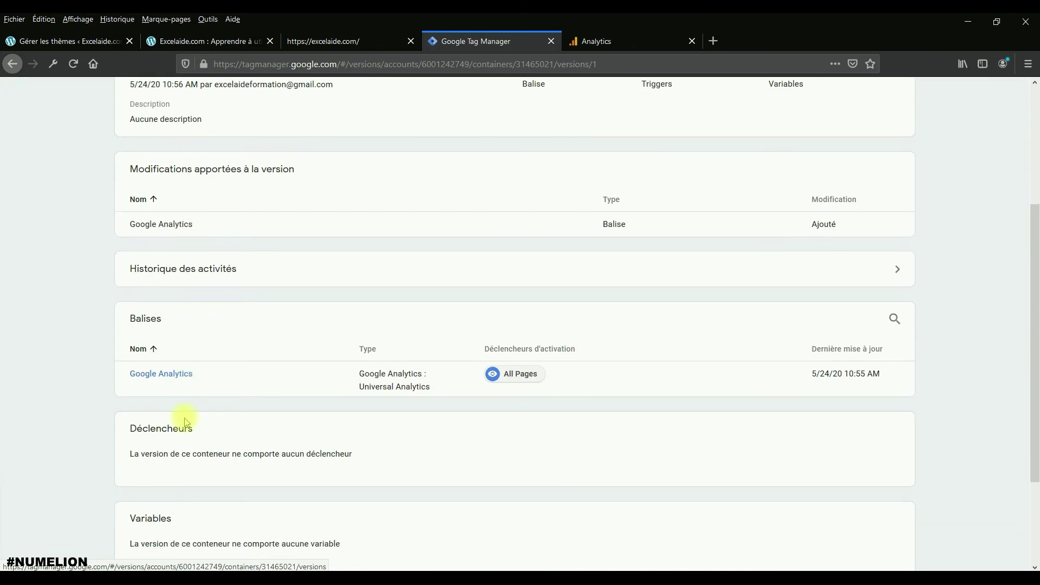
{"action": "scroll", "coordinate": [186, 423], "scroll_direction": "up", "scroll_amount": 3}
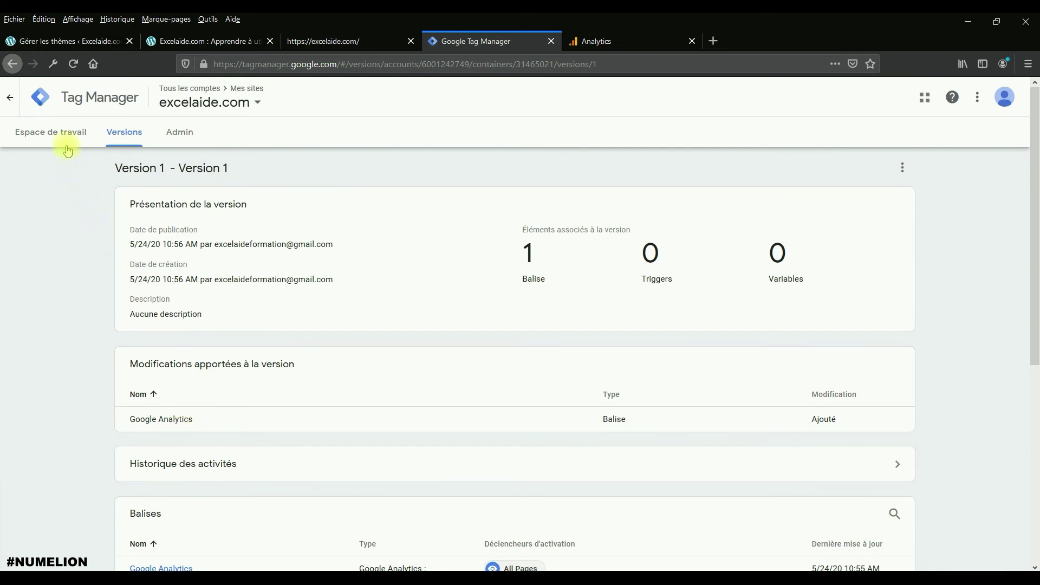
{"action": "left_click", "coordinate": [65, 135]}
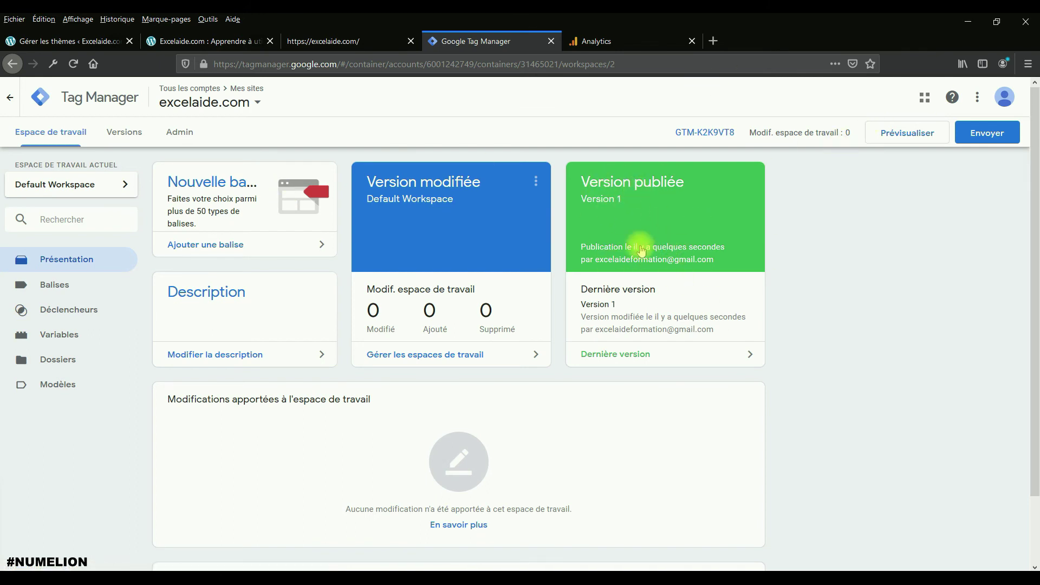
{"action": "left_click", "coordinate": [55, 284]}
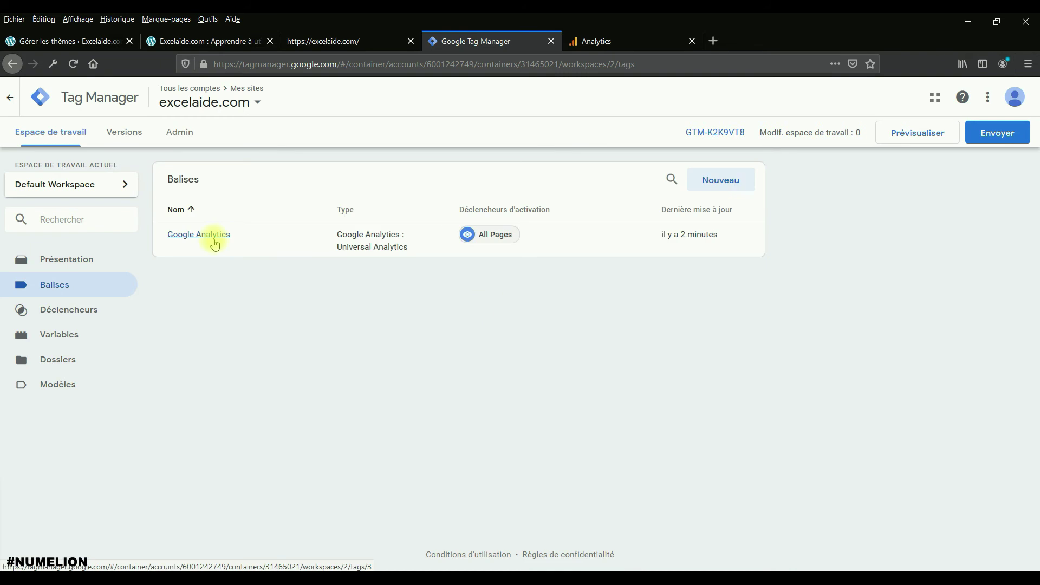
{"action": "left_click", "coordinate": [208, 238]}
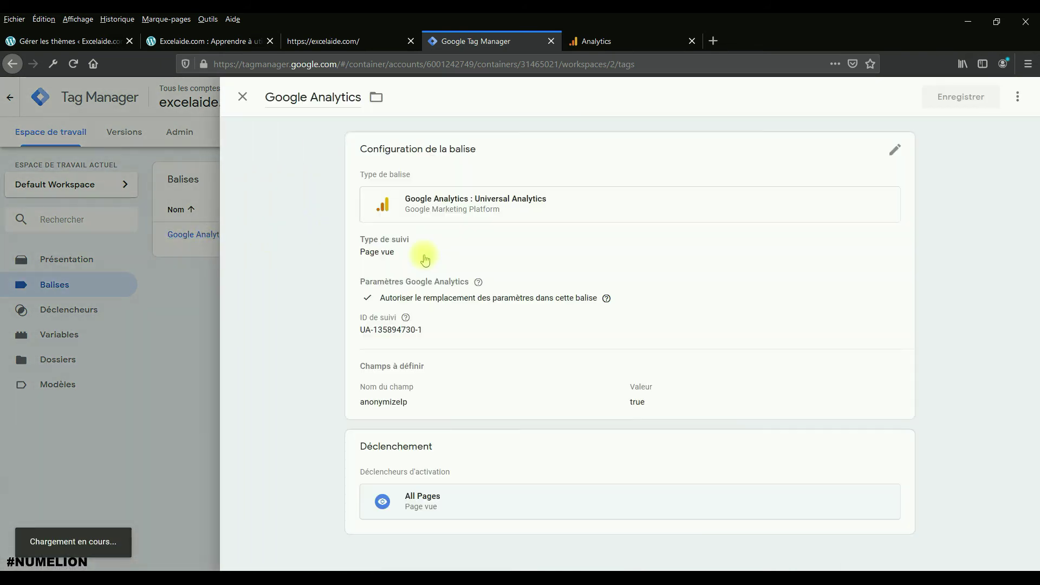
{"action": "left_click", "coordinate": [1017, 96]}
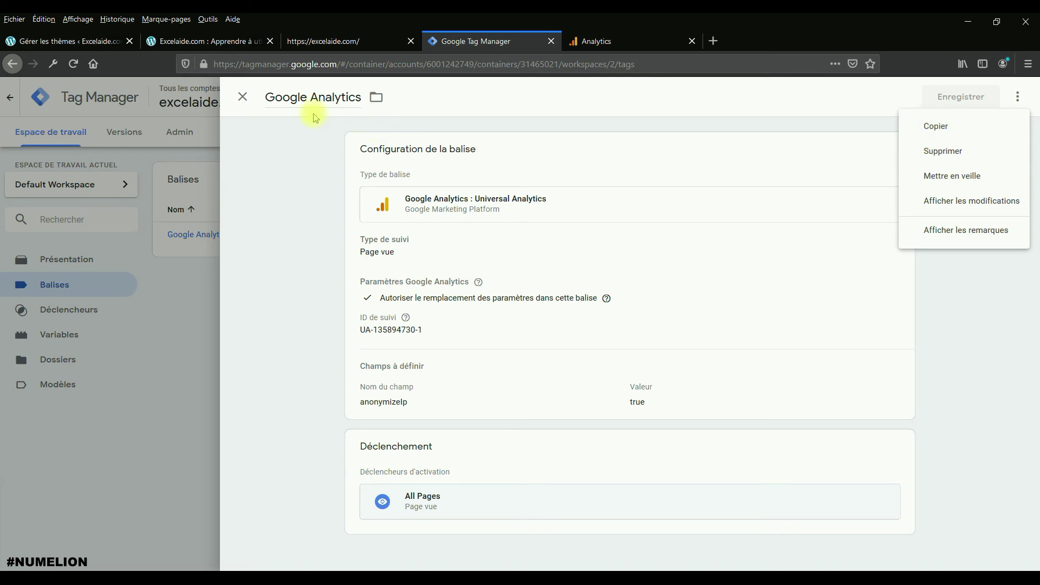
{"action": "left_click", "coordinate": [242, 97]}
{"action": "left_click", "coordinate": [242, 98]}
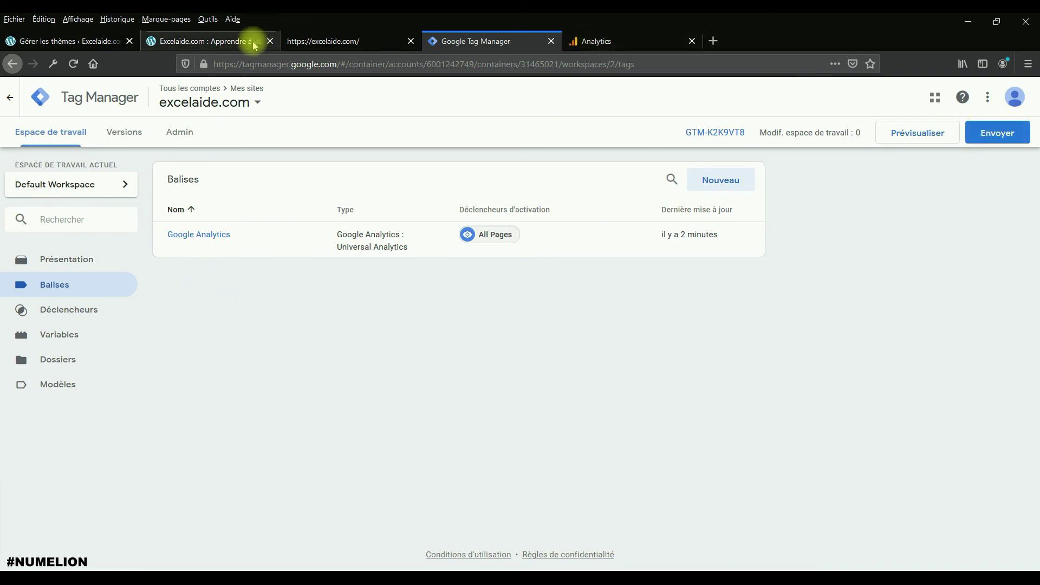
Step: Switch to the excelaide.com website and reload its home page to generate a visit
{"action": "left_click", "coordinate": [230, 44]}
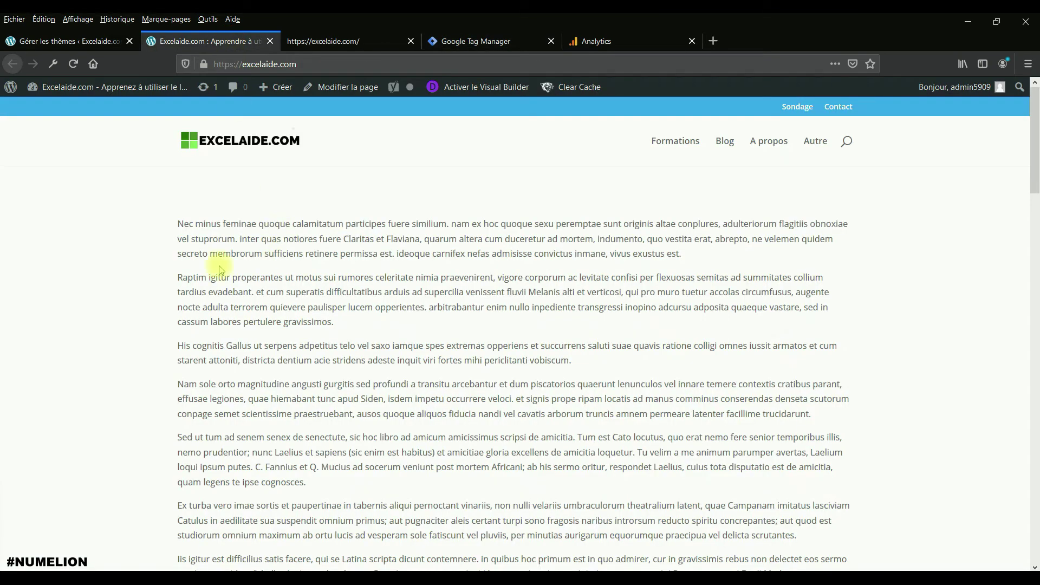
{"action": "right_click", "coordinate": [84, 257]}
{"action": "left_click", "coordinate": [36, 288]}
{"action": "key", "text": "F5"}
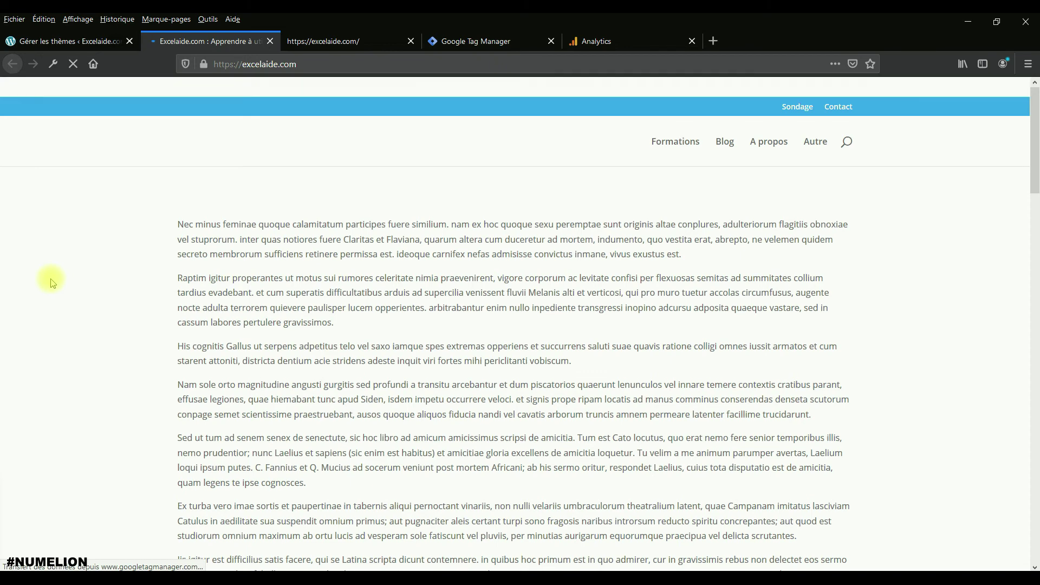
Step: Switch to Google Analytics and open the "Vue d'ensemble" report under "Temps réel"
{"action": "left_click", "coordinate": [596, 41]}
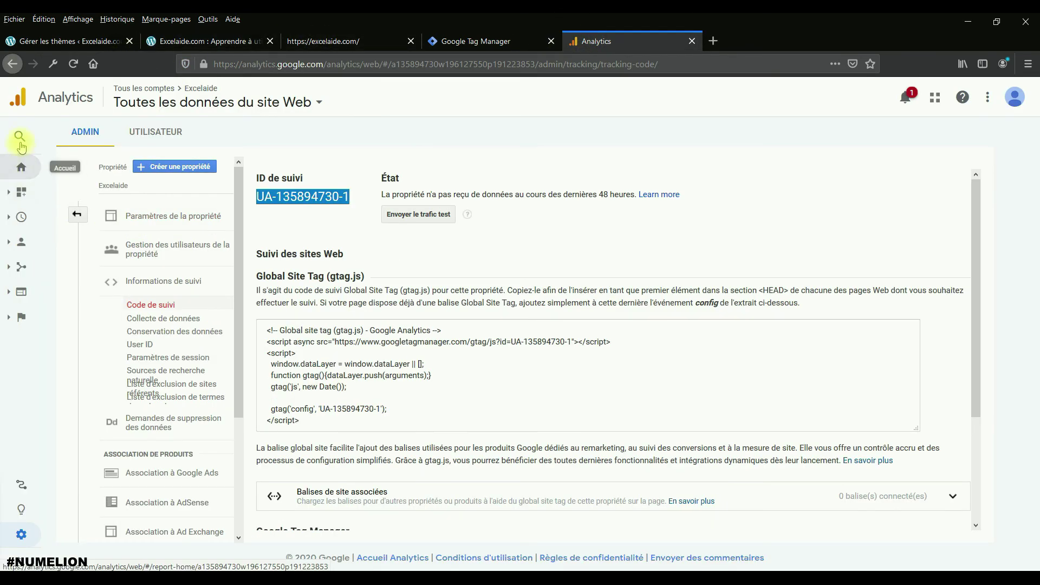
{"action": "left_click", "coordinate": [22, 167]}
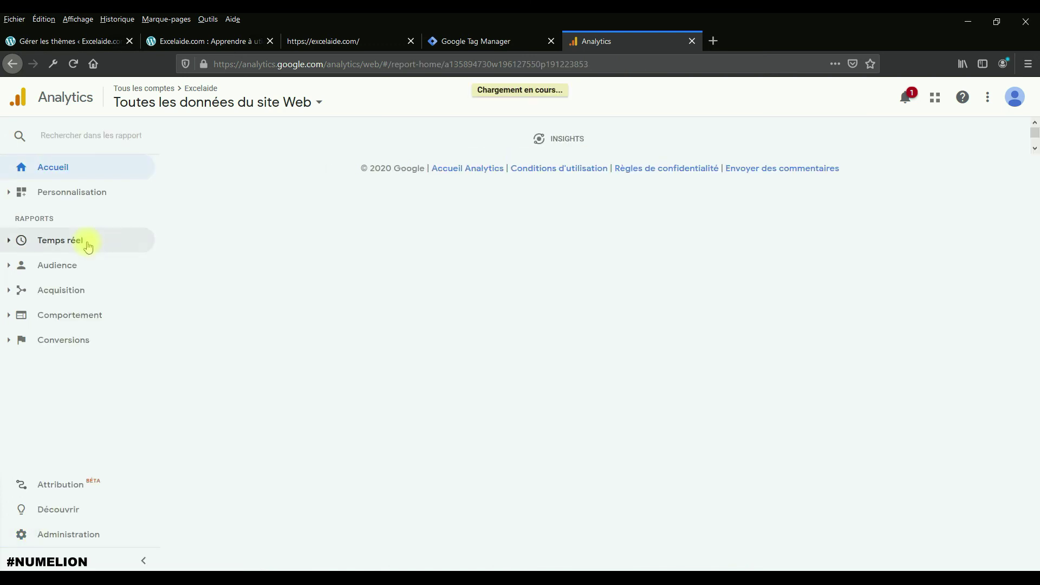
{"action": "left_click", "coordinate": [81, 240]}
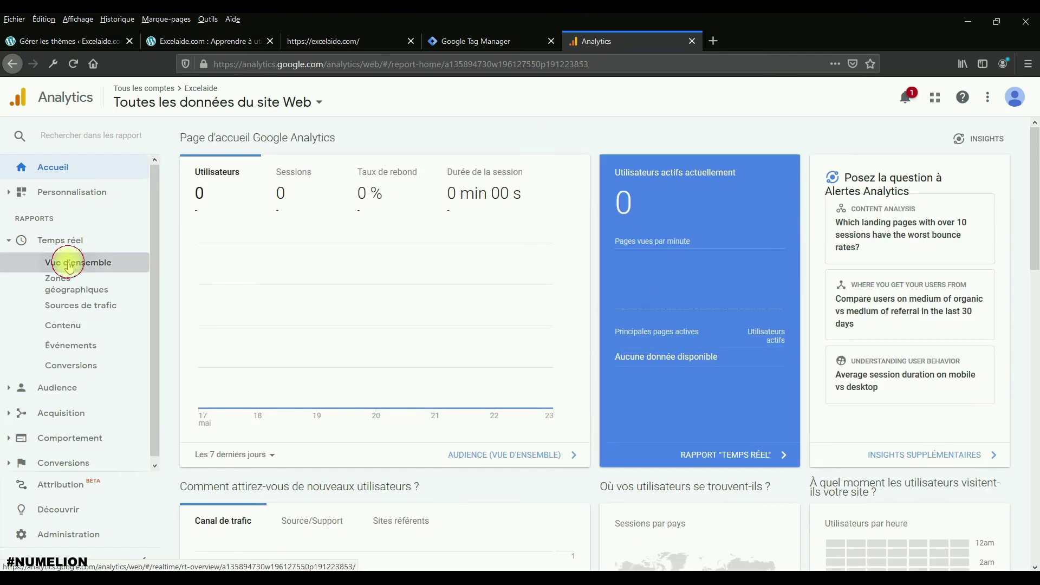
{"action": "left_click", "coordinate": [69, 264]}
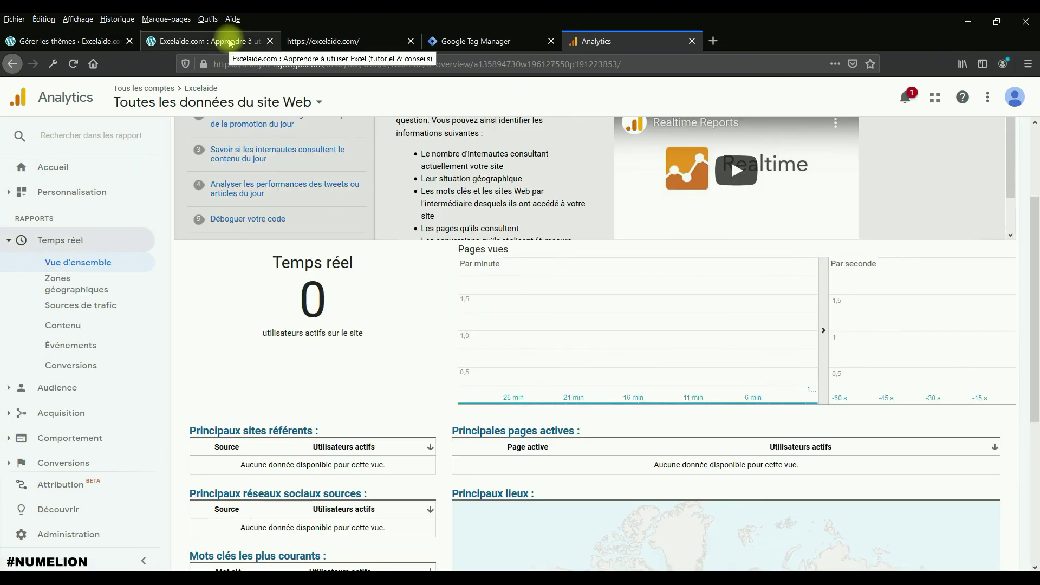
Step: Return to the excelaide.com website and open the blog article "Utiliser la fonction EQUIV dans Excel"
{"action": "left_click", "coordinate": [230, 43]}
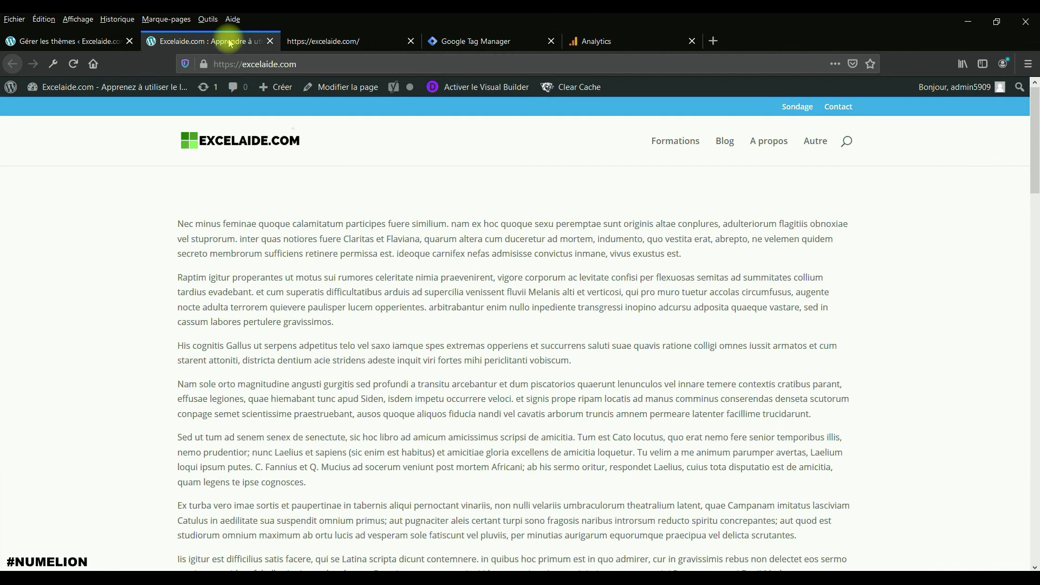
{"action": "key", "text": "ctrl+Page_Up"}
{"action": "left_click", "coordinate": [209, 40]}
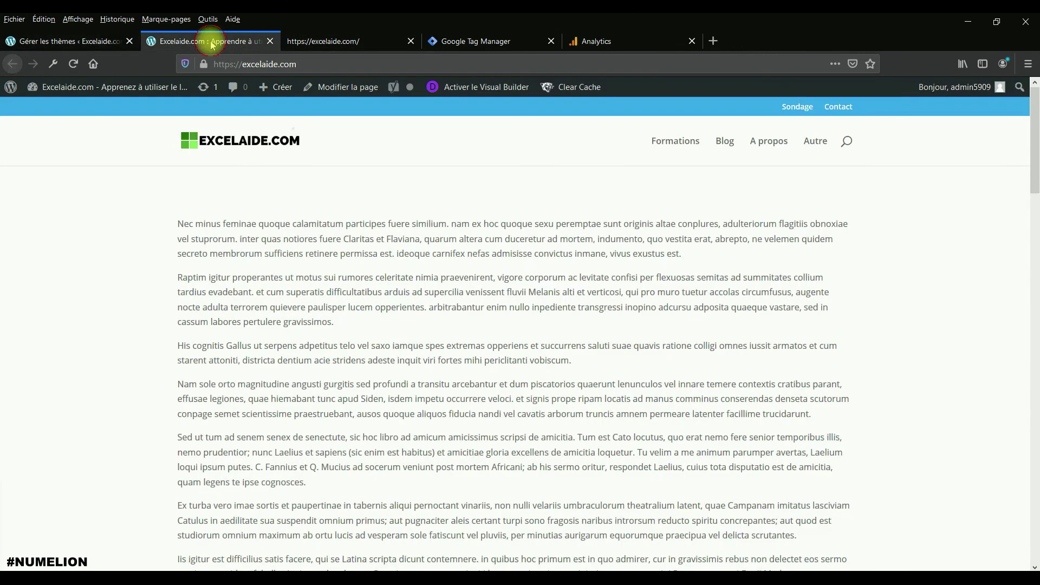
{"action": "left_click", "coordinate": [729, 142]}
{"action": "left_click", "coordinate": [271, 314]}
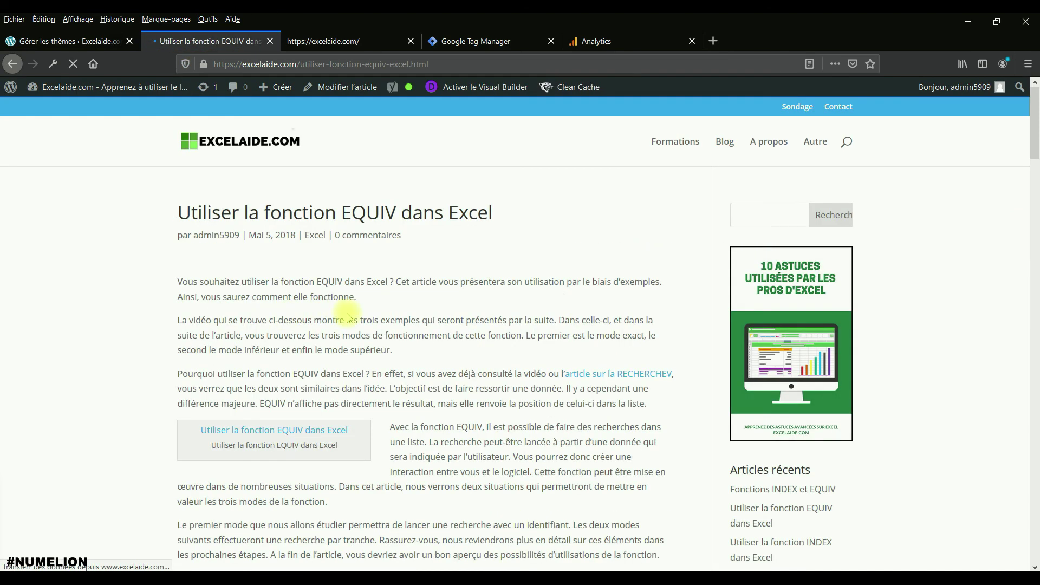
{"action": "scroll", "coordinate": [344, 308], "scroll_direction": "down", "scroll_amount": 7}
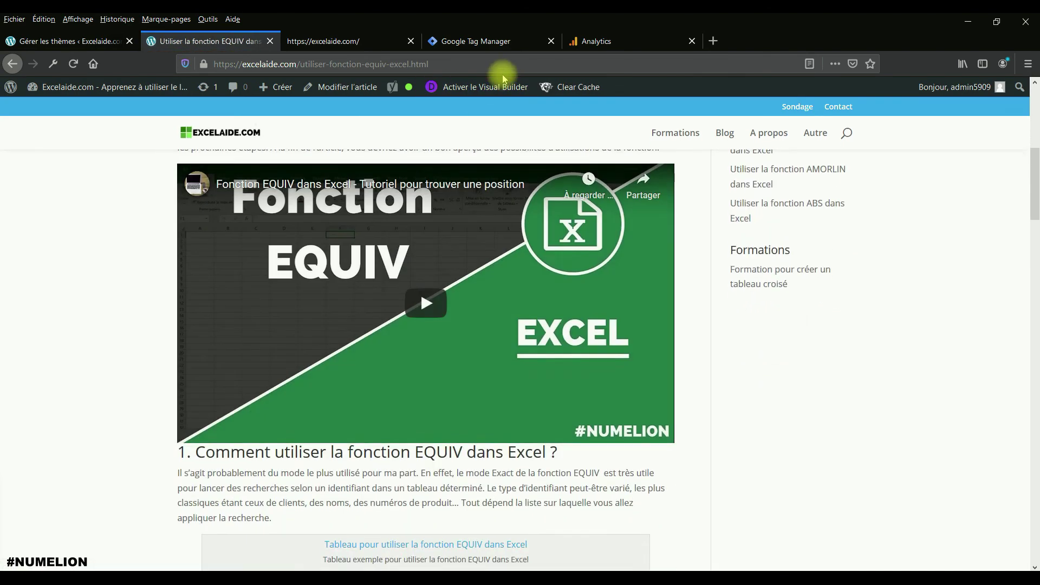
{"action": "scroll", "coordinate": [606, 188], "scroll_direction": "up", "scroll_amount": 5}
{"action": "scroll", "coordinate": [605, 188], "scroll_direction": "up", "scroll_amount": 3}
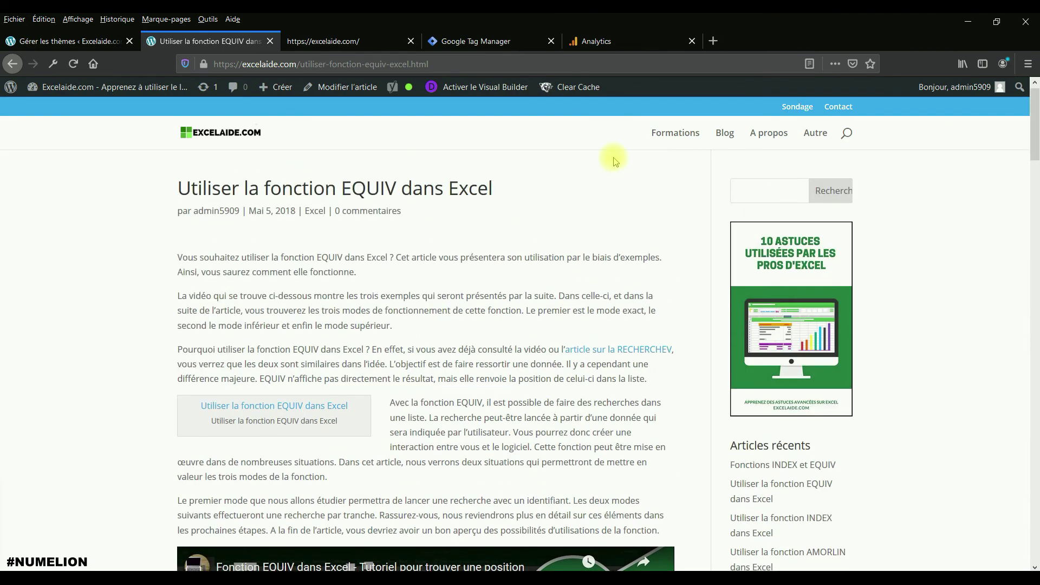
Step: Check the active users, page views and active pages in the real-time Google Analytics report against the open article's URL
{"action": "key", "text": "ctrl+5"}
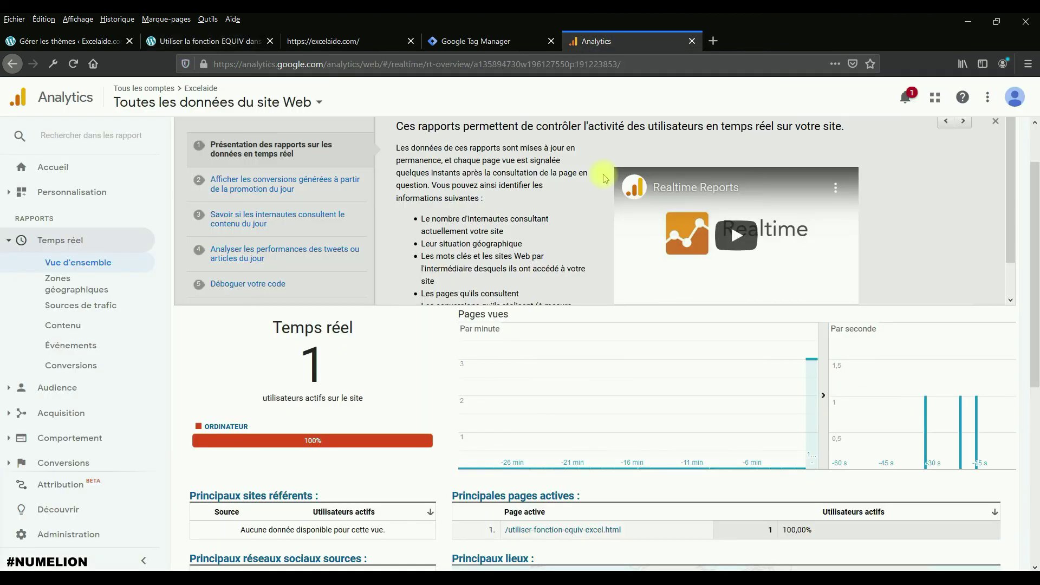
{"action": "scroll", "coordinate": [515, 274], "scroll_direction": "down", "scroll_amount": 1}
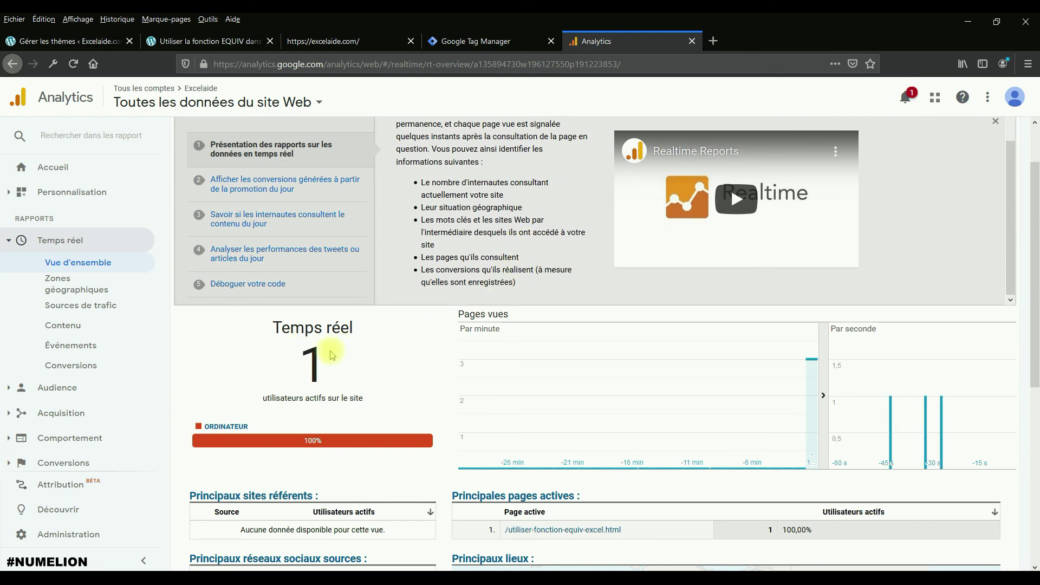
{"action": "mouse_move", "coordinate": [727, 440]}
{"action": "scroll", "coordinate": [349, 379], "scroll_direction": "down", "scroll_amount": 2}
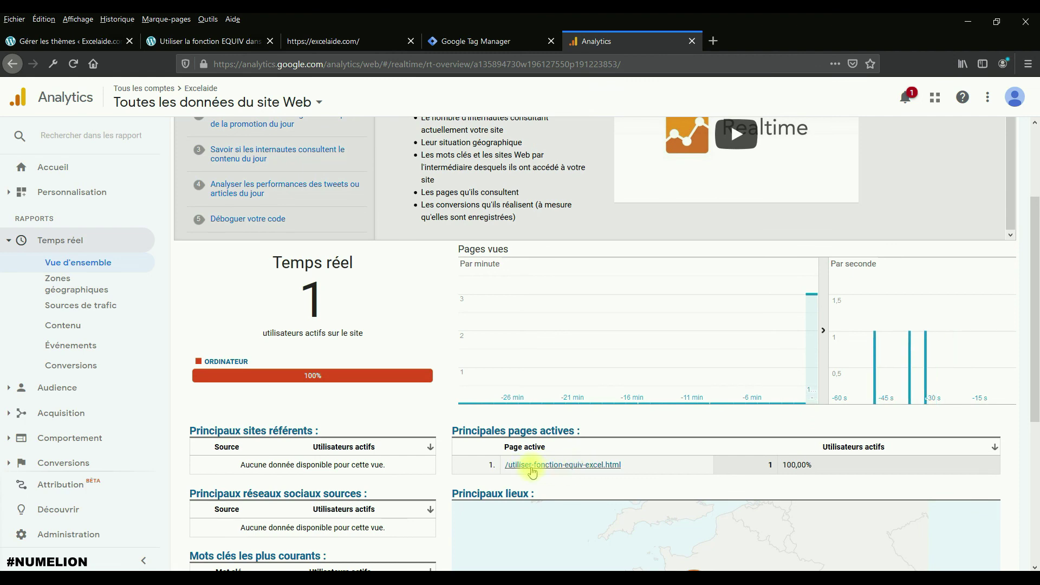
{"action": "left_click", "coordinate": [212, 41]}
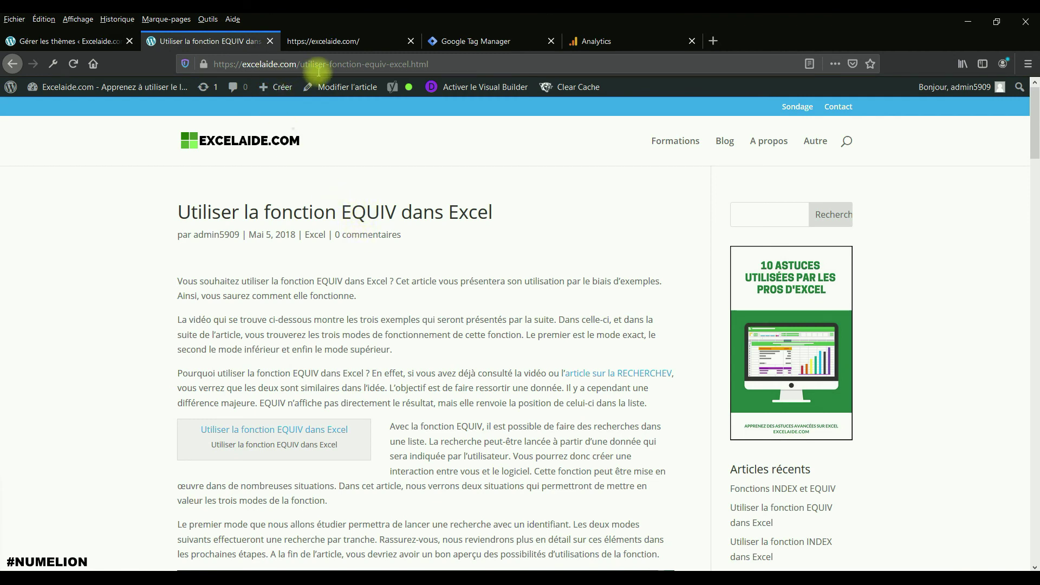
{"action": "left_click", "coordinate": [592, 42]}
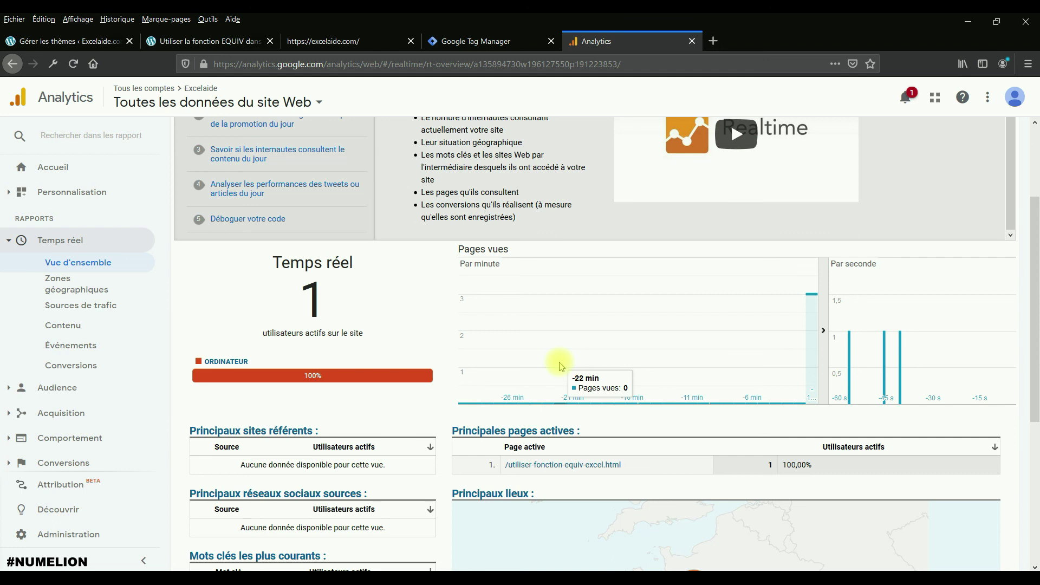